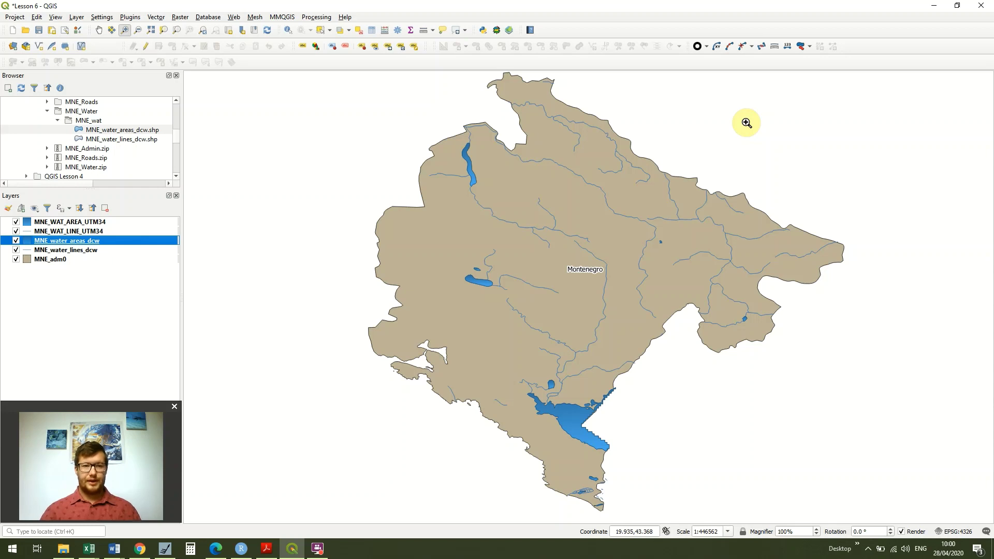
Select the water layers in turn, ending on MNE_water_areas_dcw.
{"action": "left_click", "coordinate": [99, 252]}
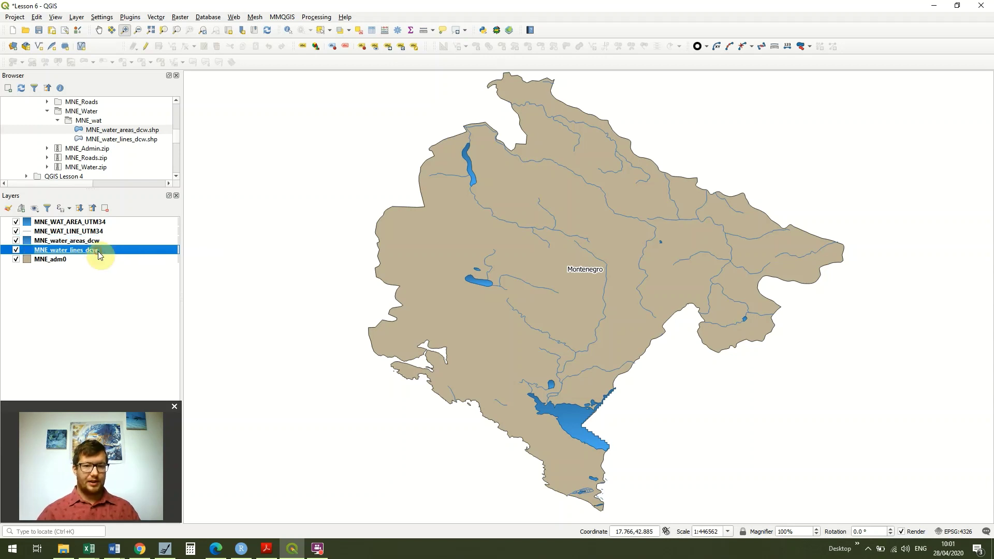
{"action": "left_click", "coordinate": [88, 242]}
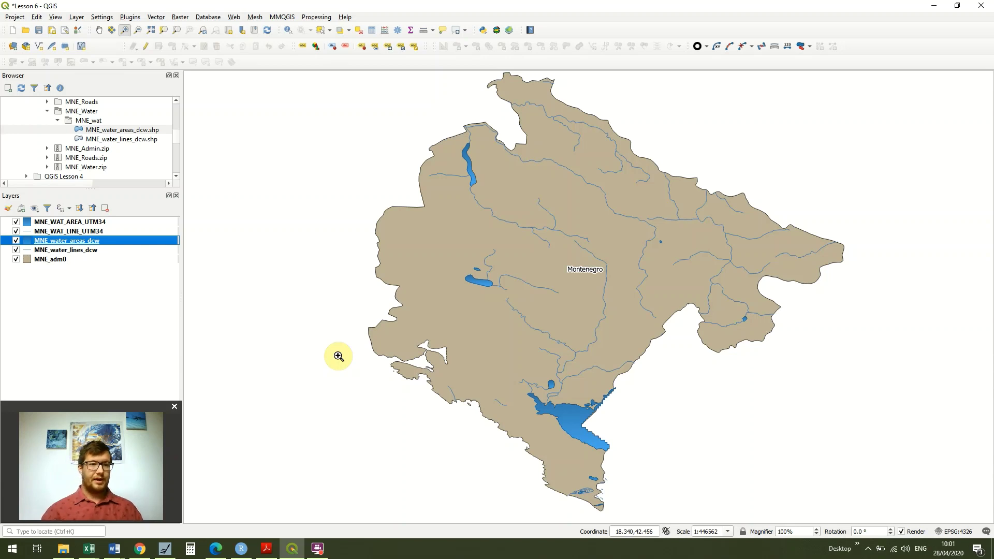
{"action": "left_click", "coordinate": [90, 222]}
{"action": "left_click", "coordinate": [102, 231]}
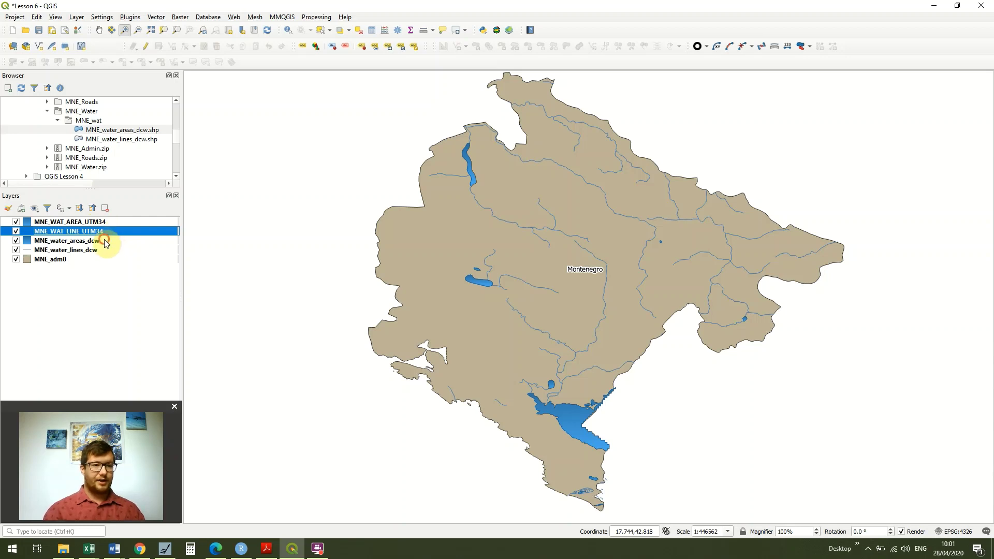
{"action": "left_click", "coordinate": [104, 241]}
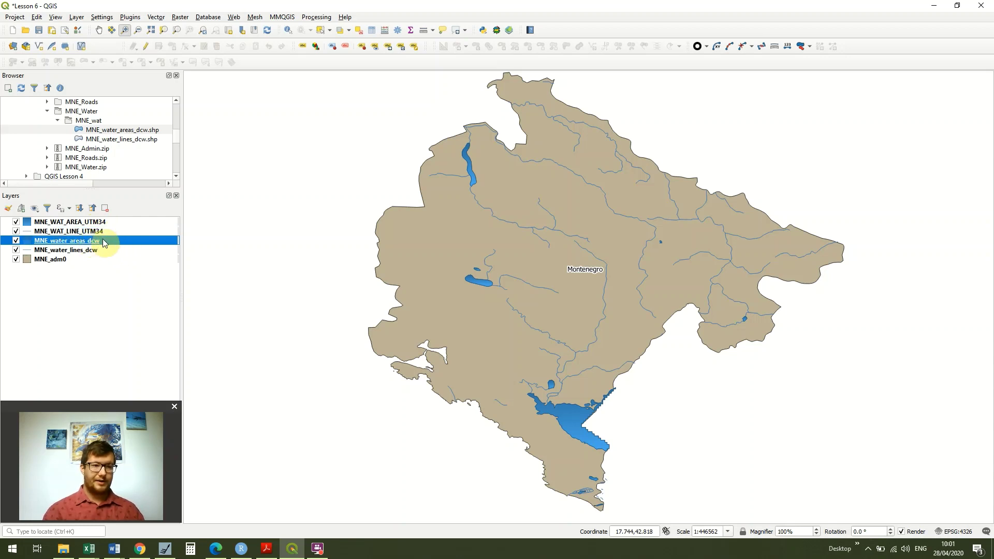
Open the Buffer tool from Vector > Geoprocessing Tools, then close it without running.
{"action": "left_click", "coordinate": [151, 18]}
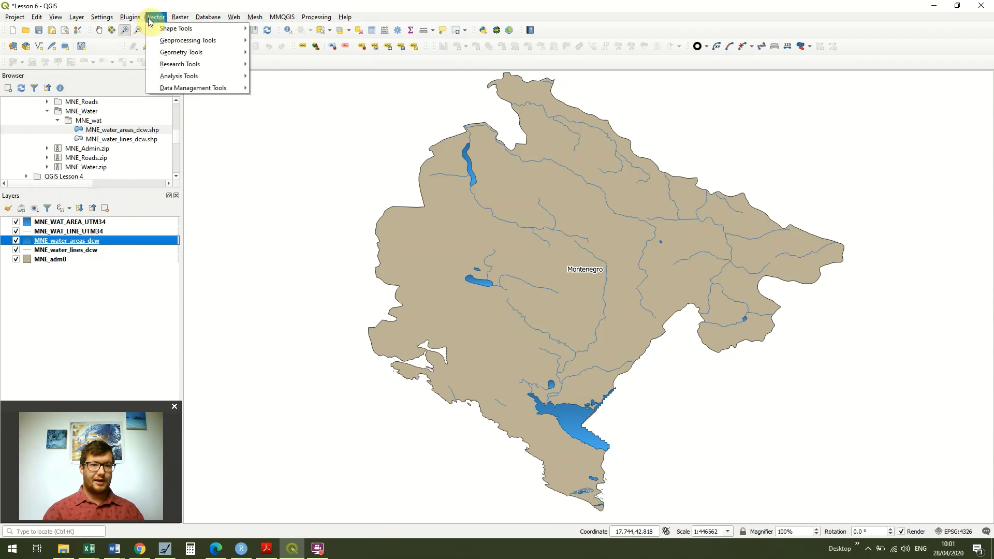
{"action": "mouse_move", "coordinate": [217, 28]}
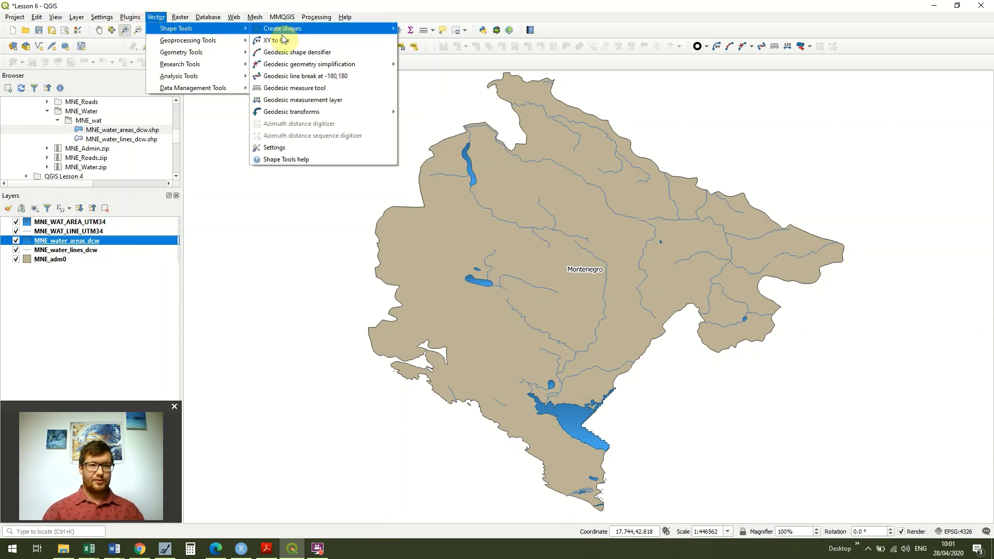
{"action": "left_click", "coordinate": [266, 40]}
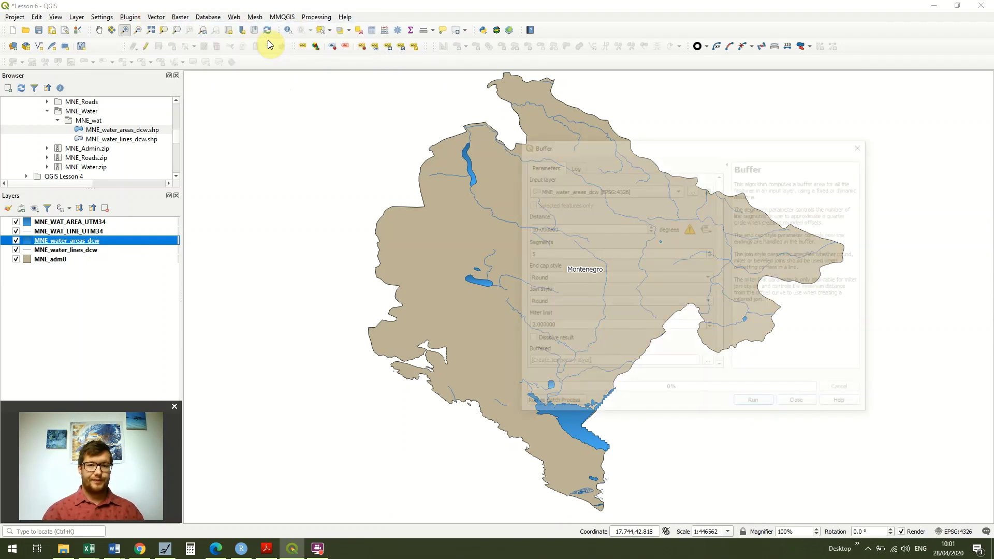
{"action": "left_click_drag", "start_coordinate": [619, 148], "coordinate": [757, 107]}
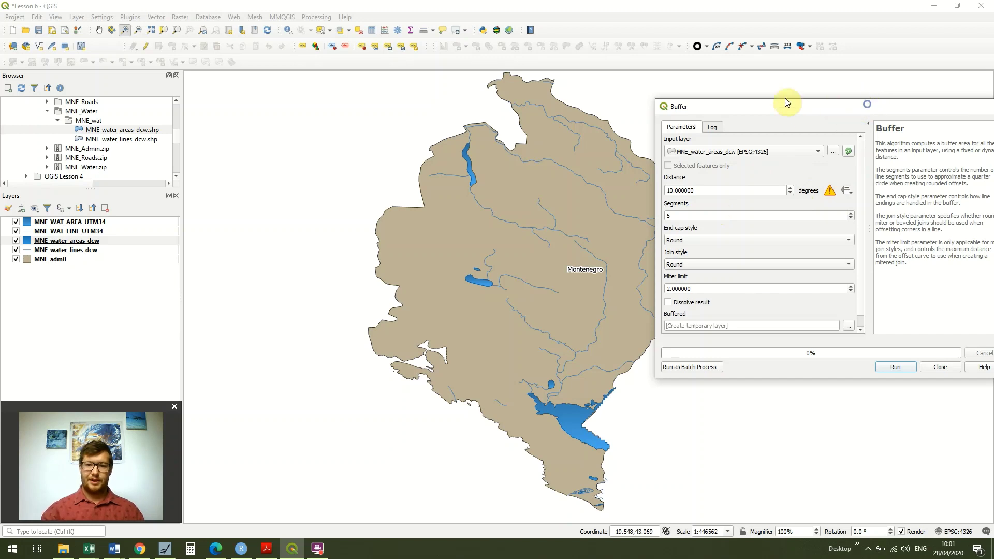
{"action": "left_click_drag", "start_coordinate": [783, 106], "coordinate": [726, 102]}
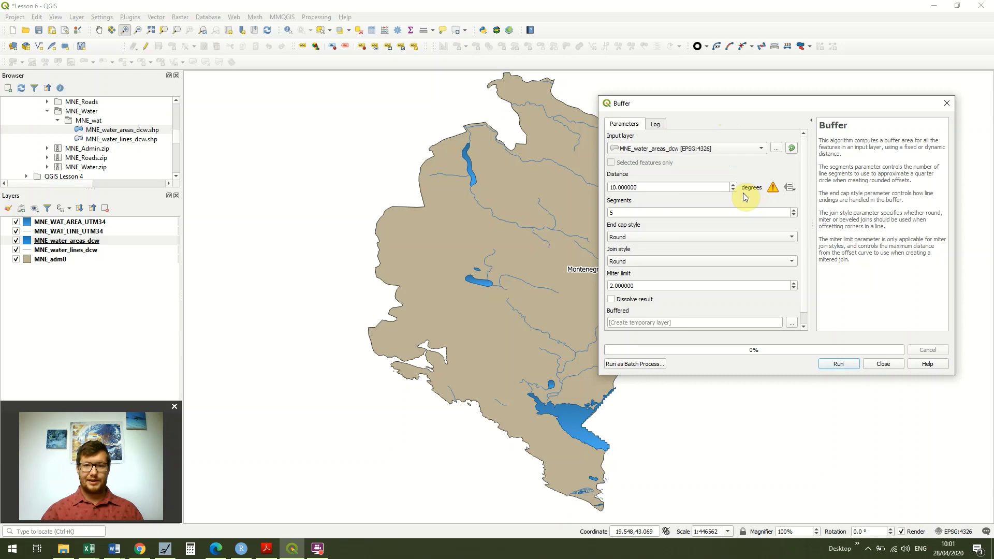
{"action": "left_click", "coordinate": [948, 104]}
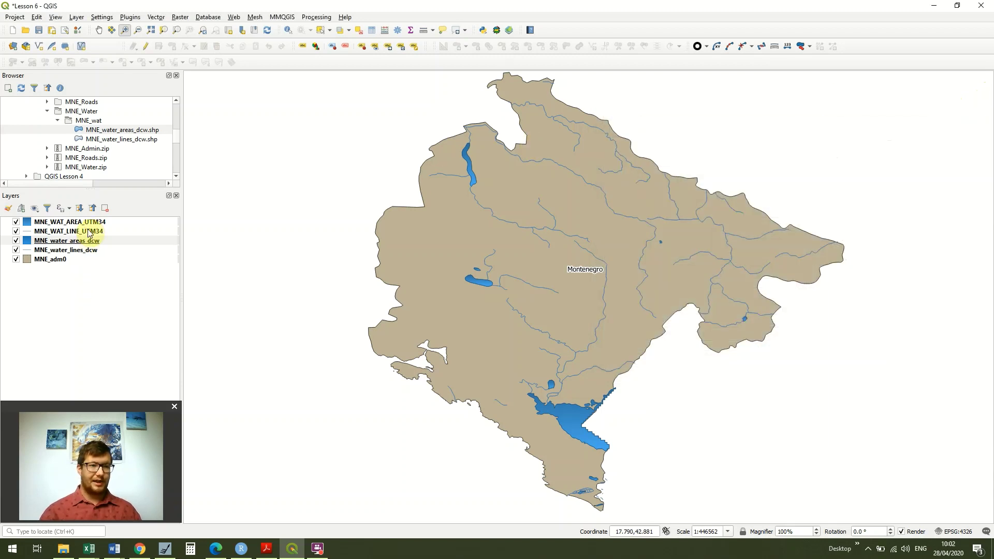
Start exporting MNE_water_areas_dcw, review its WGS 84 coordinate system, then cancel the save.
{"action": "left_click", "coordinate": [105, 242]}
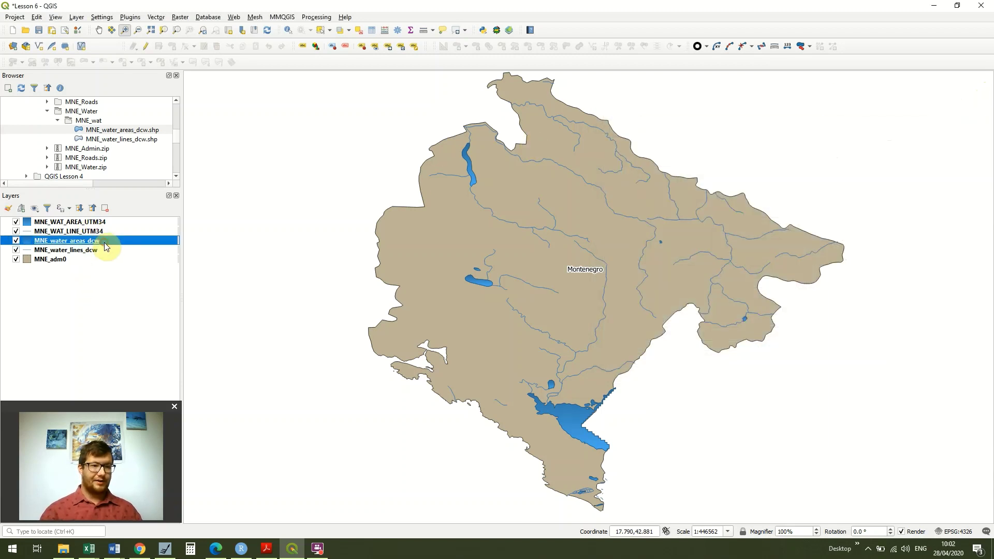
{"action": "right_click", "coordinate": [107, 241]}
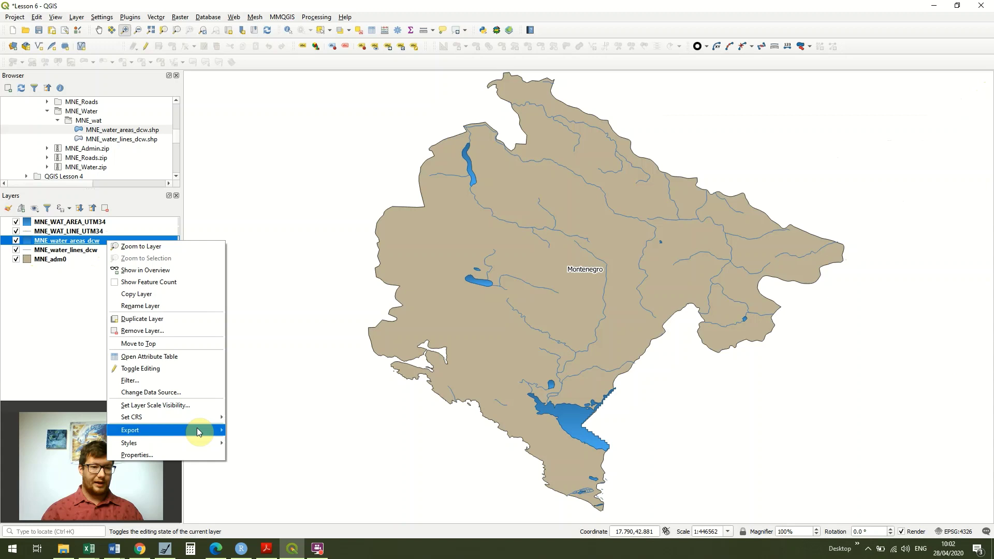
{"action": "mouse_move", "coordinate": [198, 428]}
{"action": "left_click", "coordinate": [240, 432]}
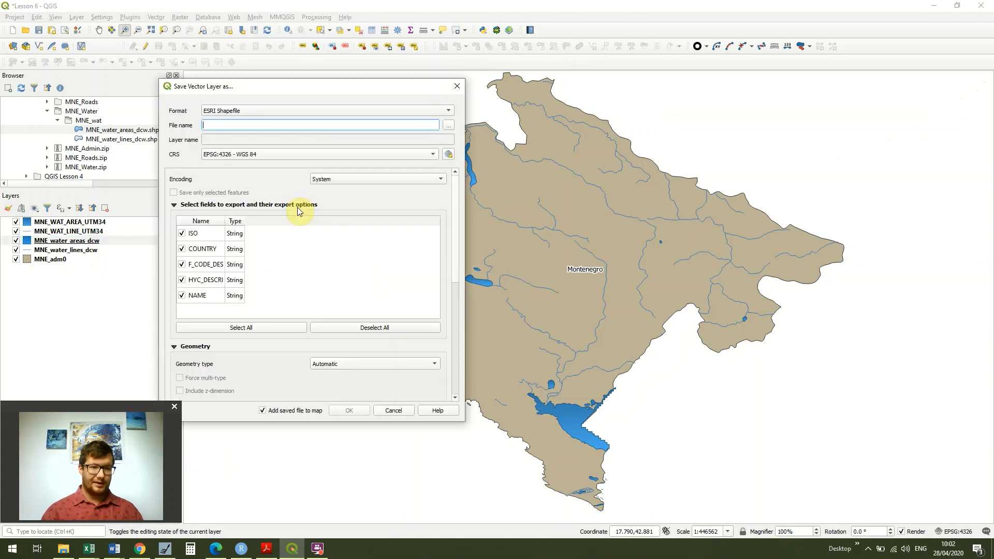
{"action": "left_click", "coordinate": [430, 154]}
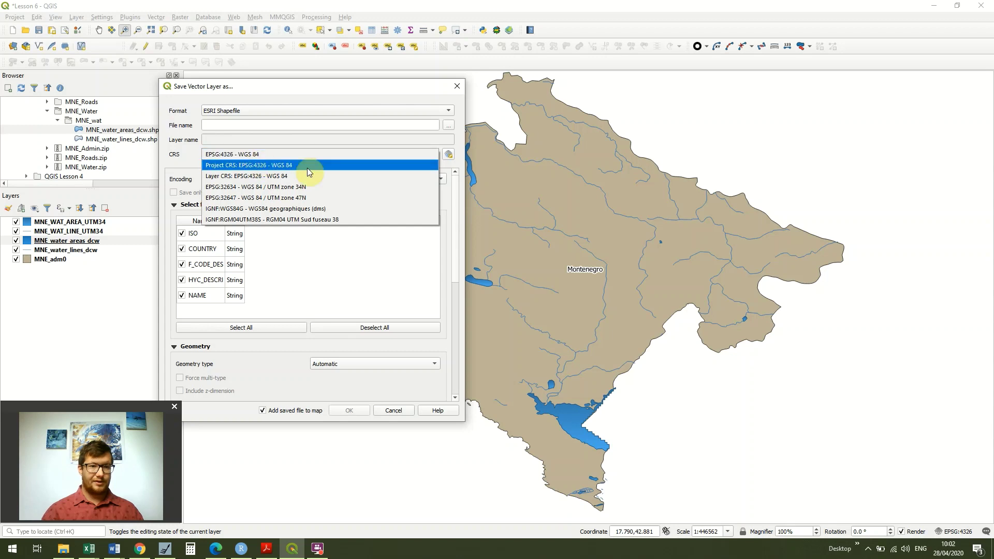
{"action": "left_click", "coordinate": [458, 87]}
{"action": "left_click", "coordinate": [456, 87]}
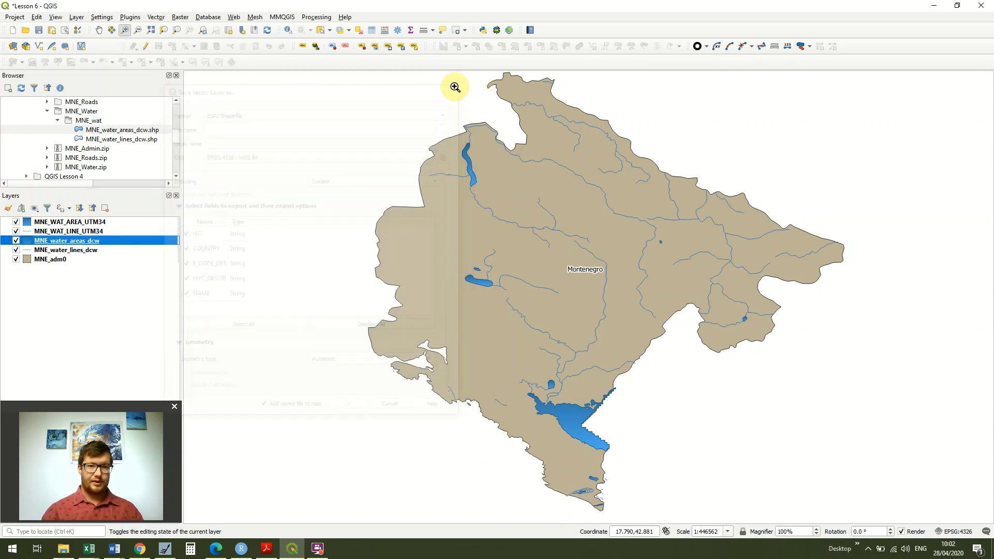
Buffer MNE_WAT_AREA_UTM34 with a 1 kilometre distance and run the tool.
{"action": "left_click", "coordinate": [78, 222]}
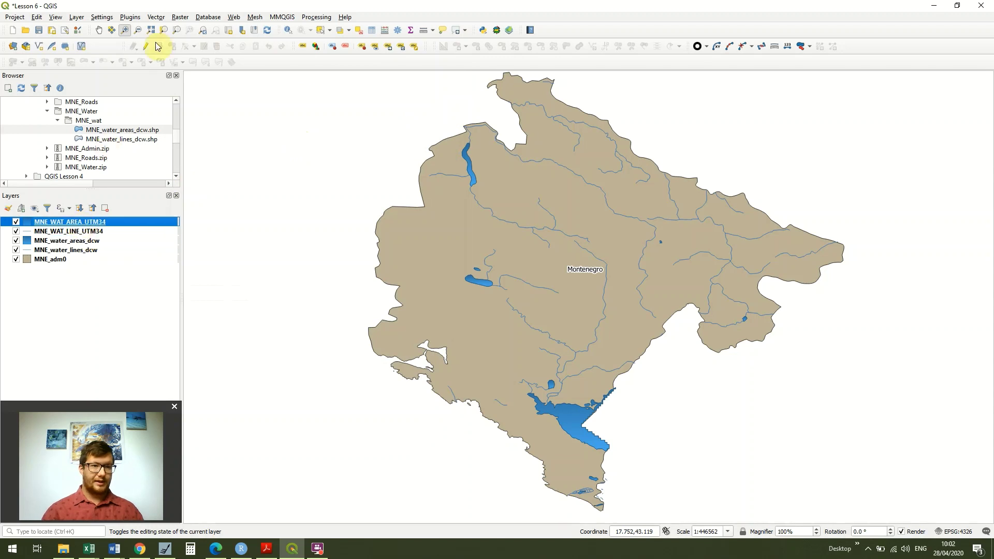
{"action": "left_click", "coordinate": [155, 17]}
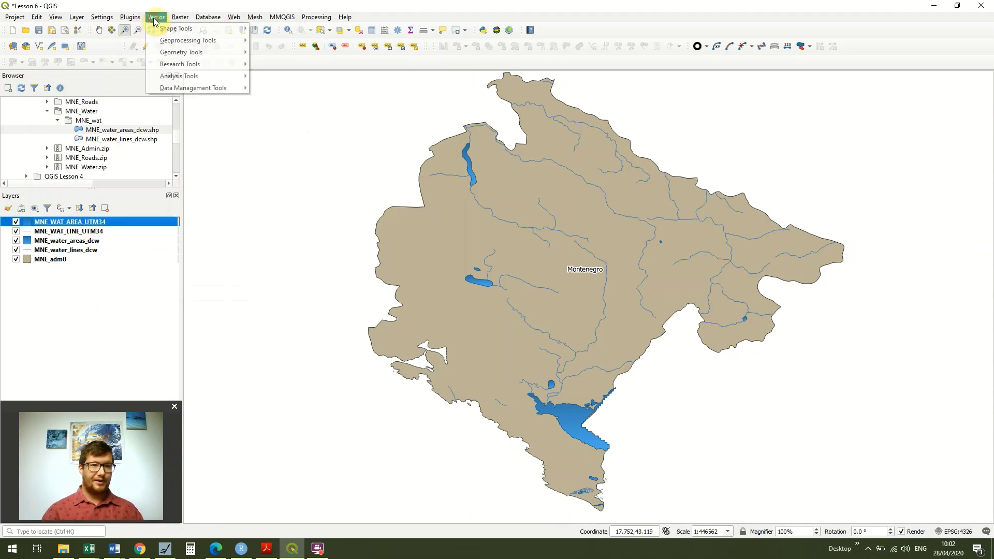
{"action": "mouse_move", "coordinate": [182, 41]}
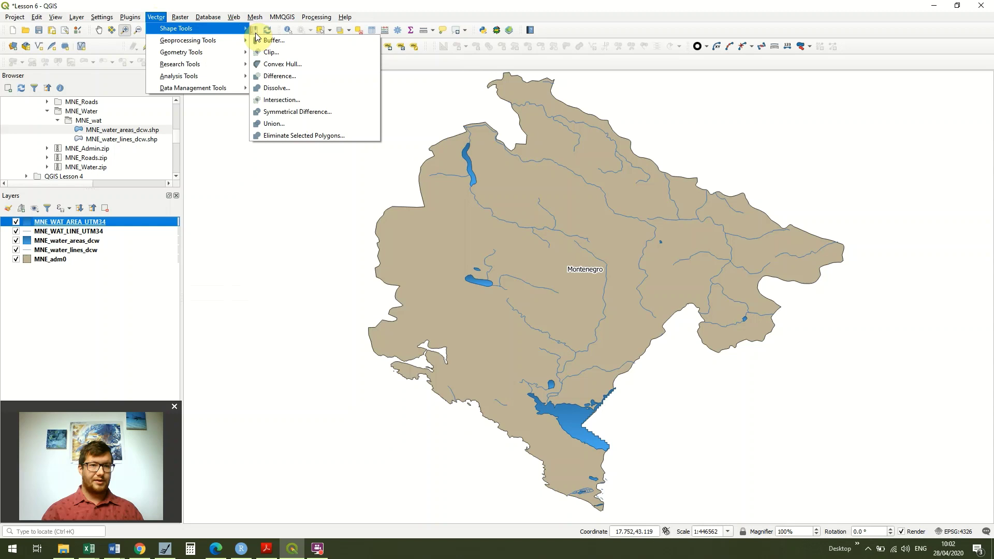
{"action": "left_click", "coordinate": [272, 40]}
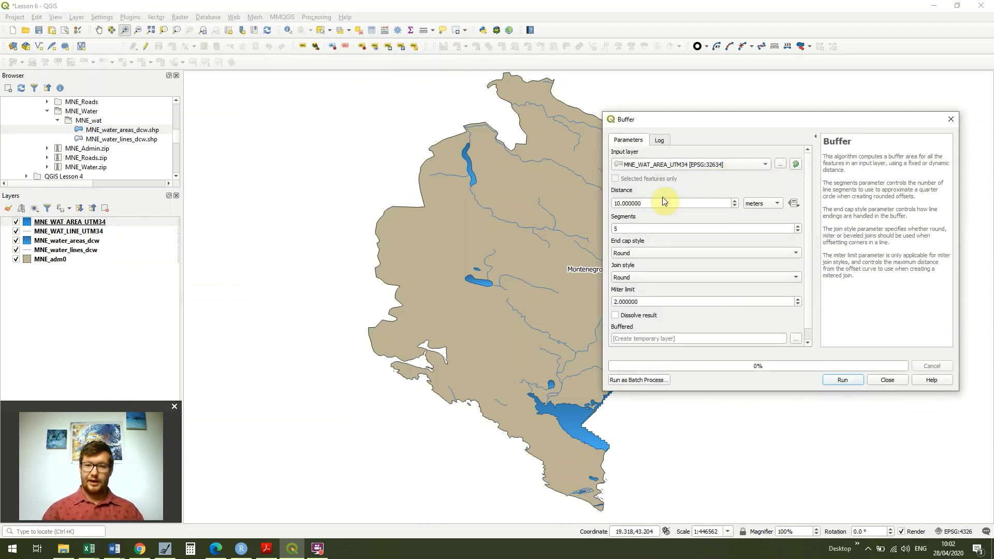
{"action": "left_click", "coordinate": [762, 202]}
{"action": "left_click", "coordinate": [770, 215]}
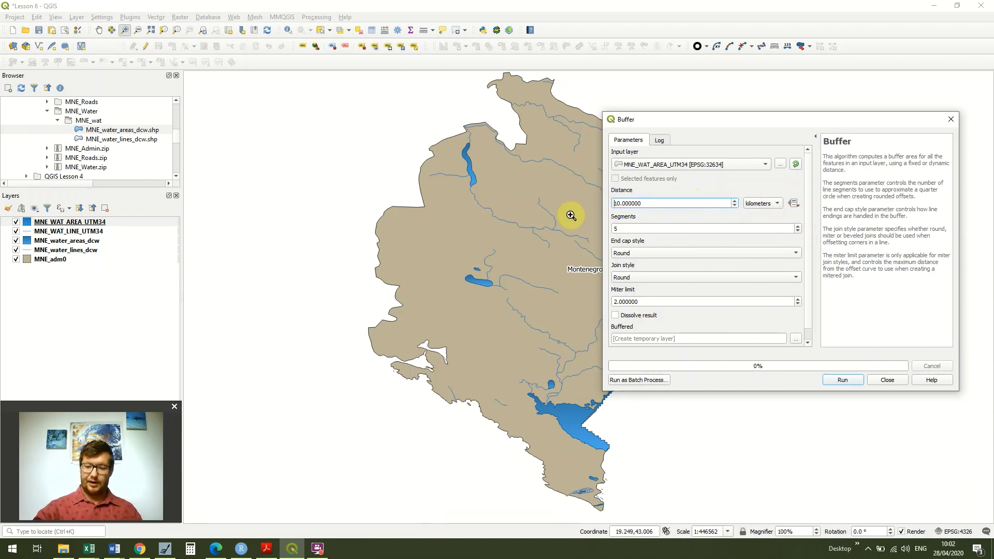
{"action": "key", "text": "Delete"}
{"action": "key", "text": "Delete"}
{"action": "type", "text": "5"}
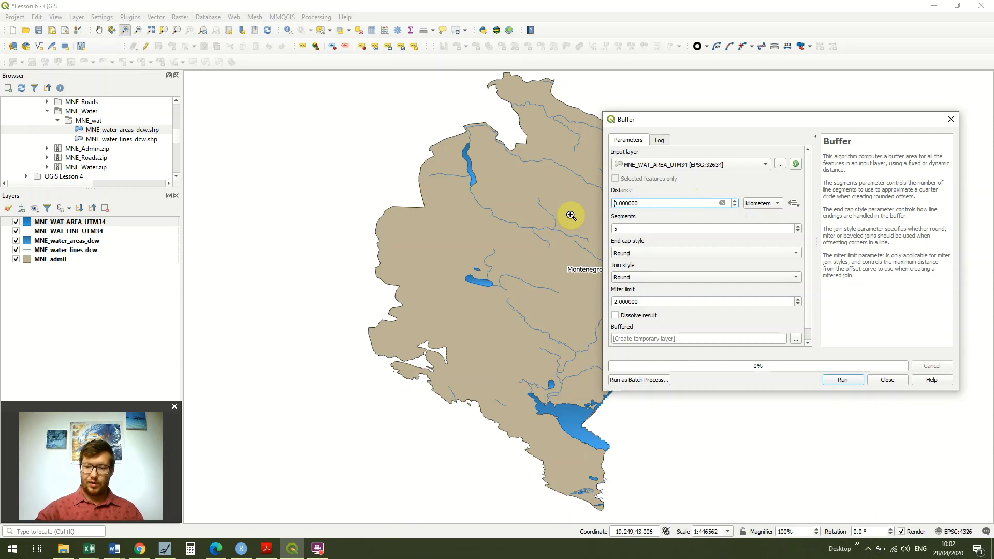
{"action": "key", "text": "Delete"}
{"action": "key", "text": "Delete"}
{"action": "type", "text": "1."}
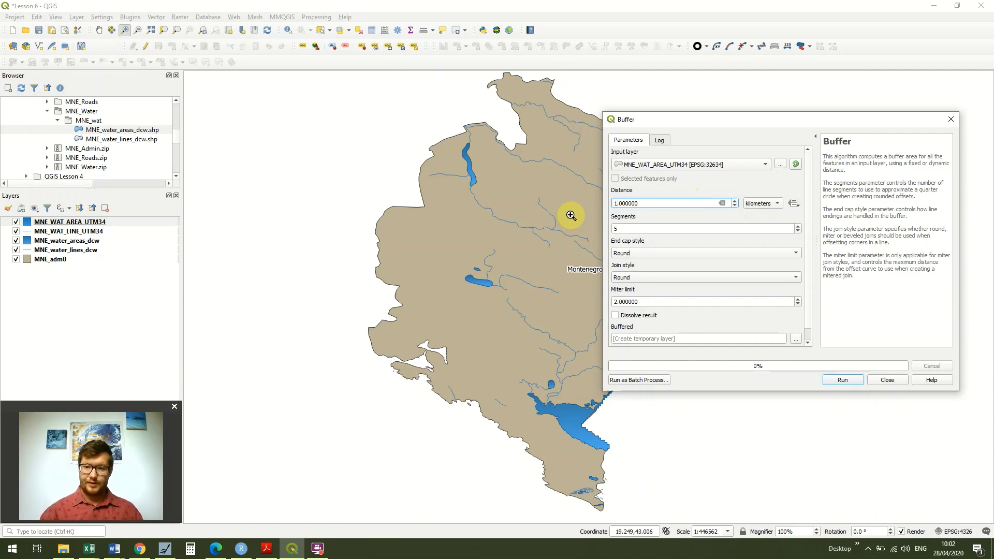
{"action": "left_click", "coordinate": [843, 380]}
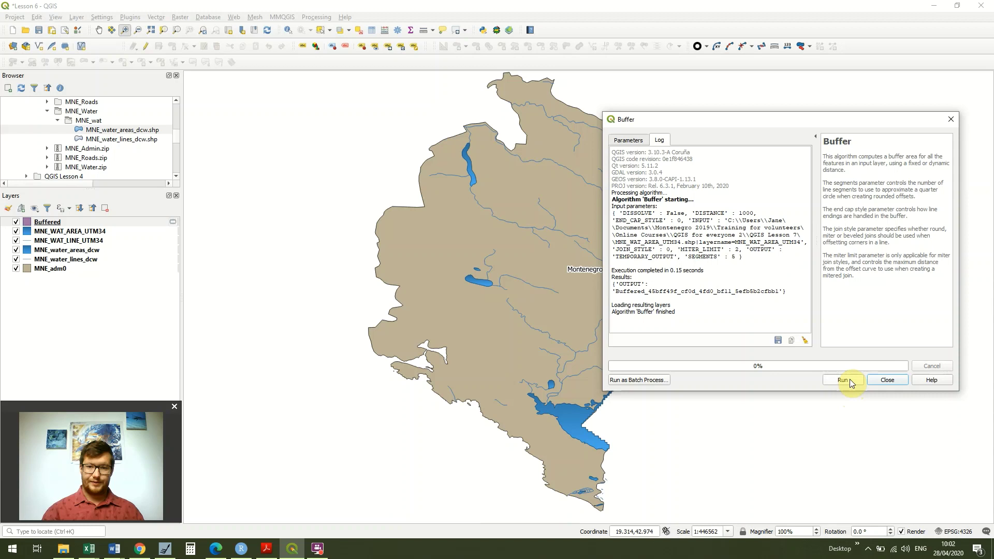
{"action": "left_click", "coordinate": [951, 119]}
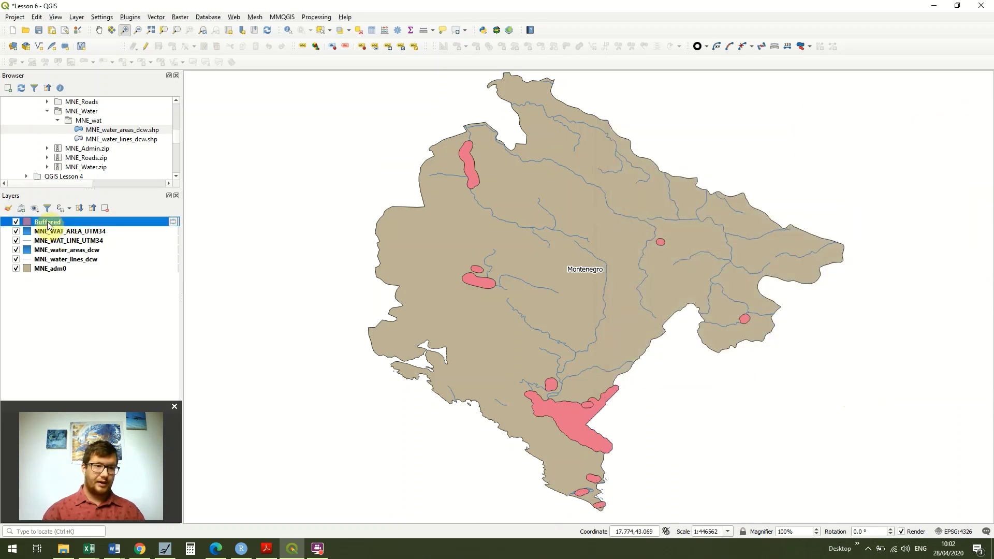
Move the Buffered layer below MNE_WAT_LINE_UTM34 and select MNE_WAT_LINE_UTM34.
{"action": "left_click_drag", "start_coordinate": [42, 223], "coordinate": [50, 244]}
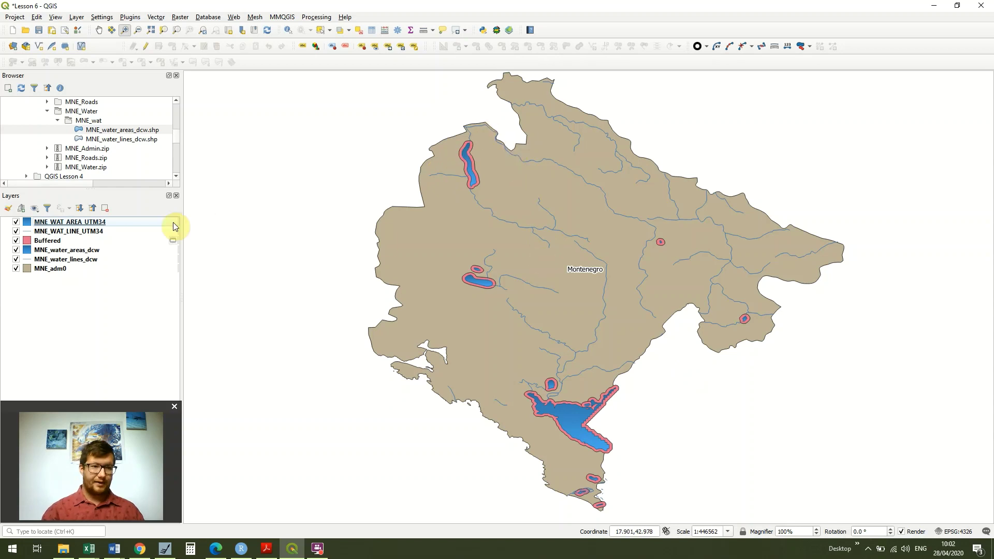
{"action": "left_click", "coordinate": [44, 231]}
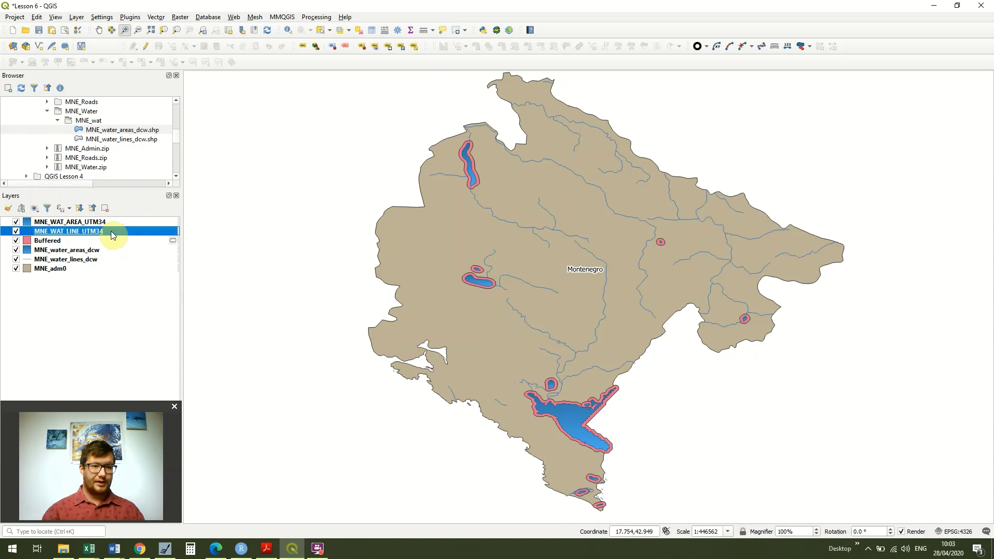
{"action": "left_click", "coordinate": [155, 17]}
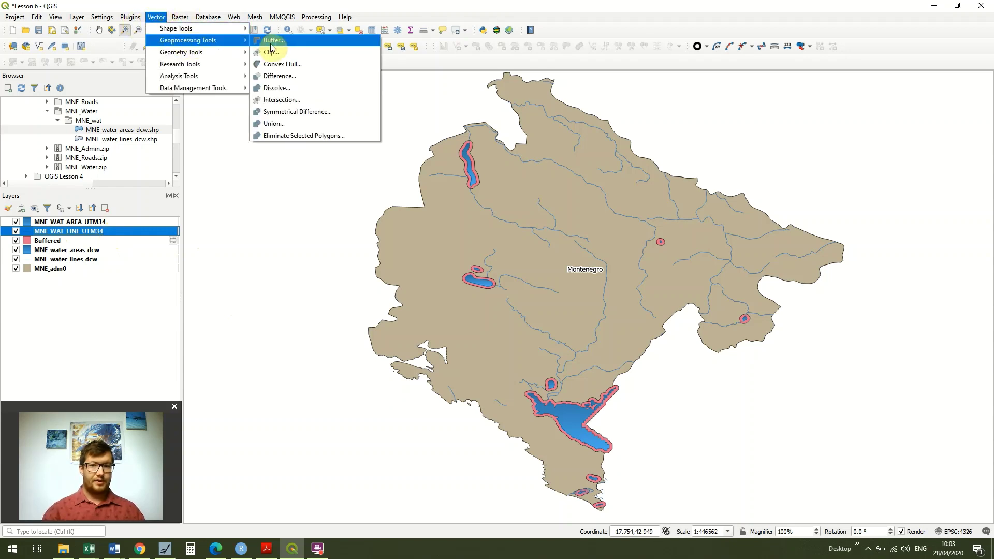
{"action": "left_click", "coordinate": [271, 42]}
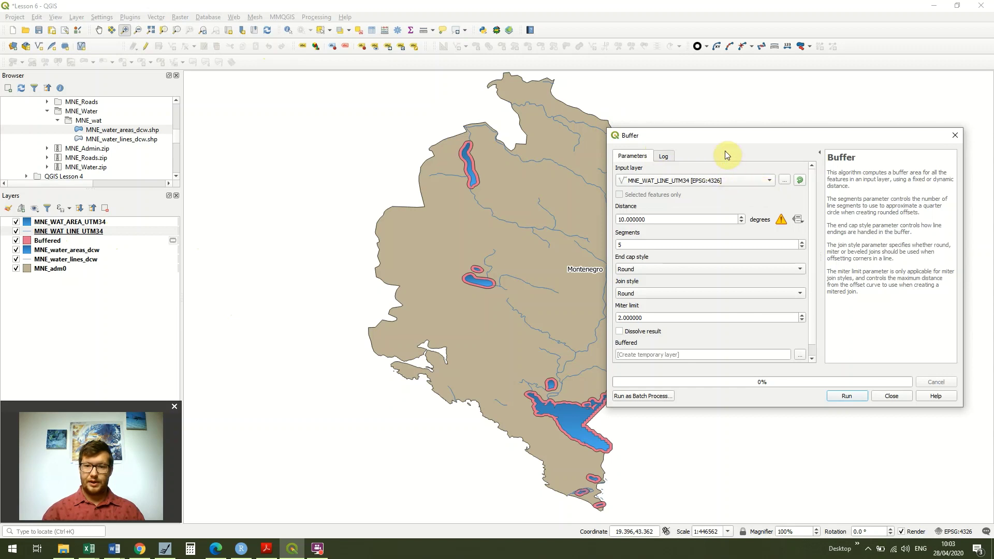
{"action": "left_click_drag", "start_coordinate": [734, 142], "coordinate": [780, 131]}
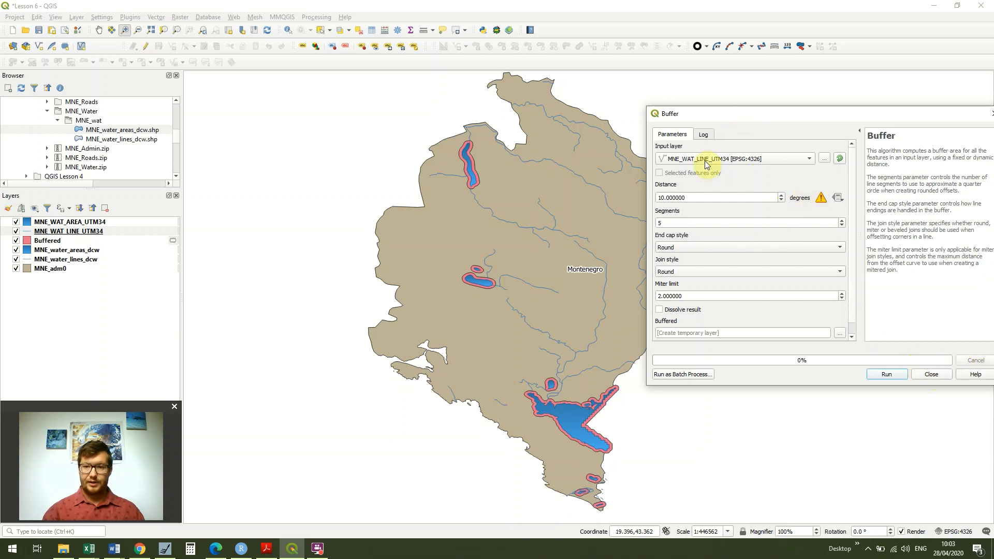
{"action": "left_click", "coordinate": [932, 375]}
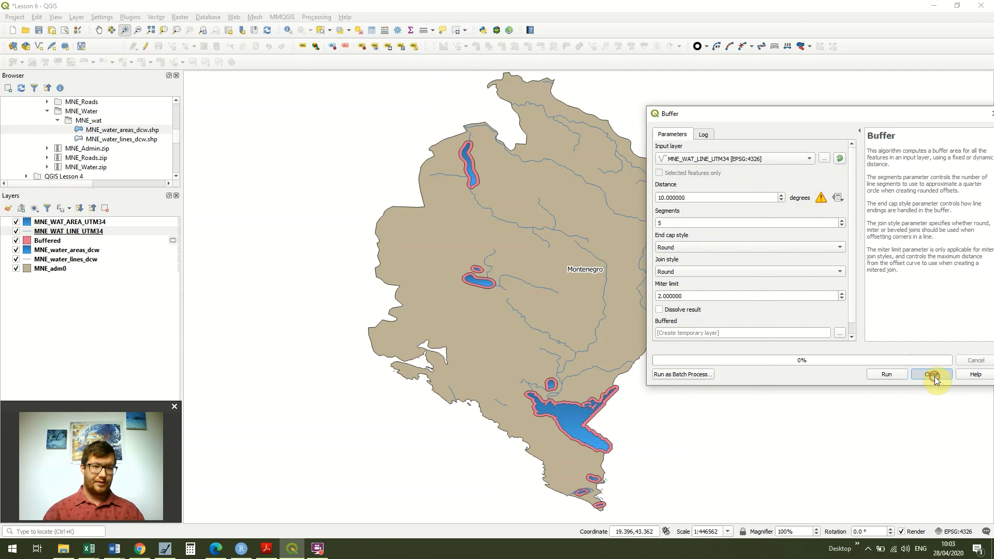
{"action": "left_click", "coordinate": [83, 260]}
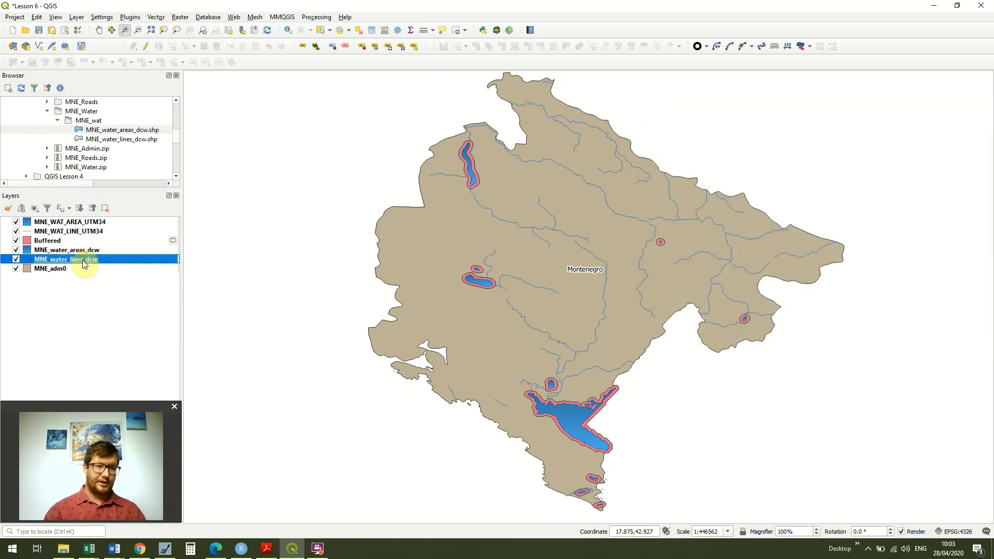
{"action": "right_click", "coordinate": [82, 260]}
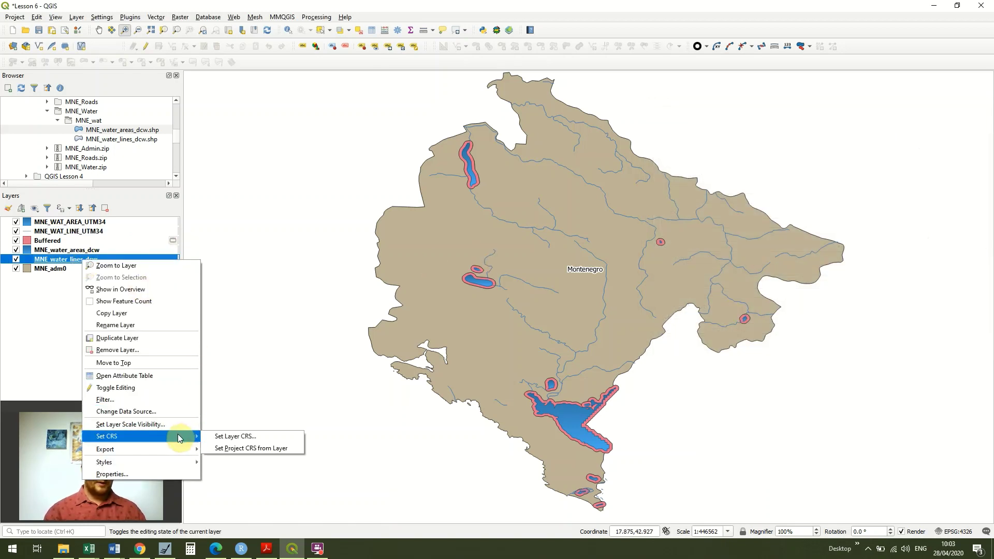
Save MNE_water_lines_dcw as MNE_WAT_LINE2_UTM34.shp in WGS 84 / UTM zone 34N (EPSG:32634).
{"action": "mouse_move", "coordinate": [179, 447]}
{"action": "left_click", "coordinate": [216, 449]}
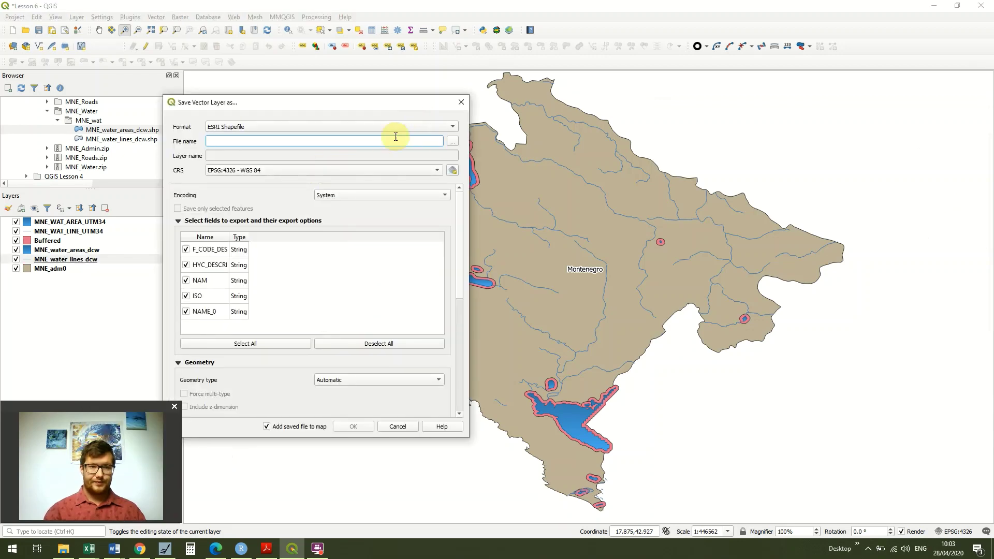
{"action": "left_click", "coordinate": [454, 141]}
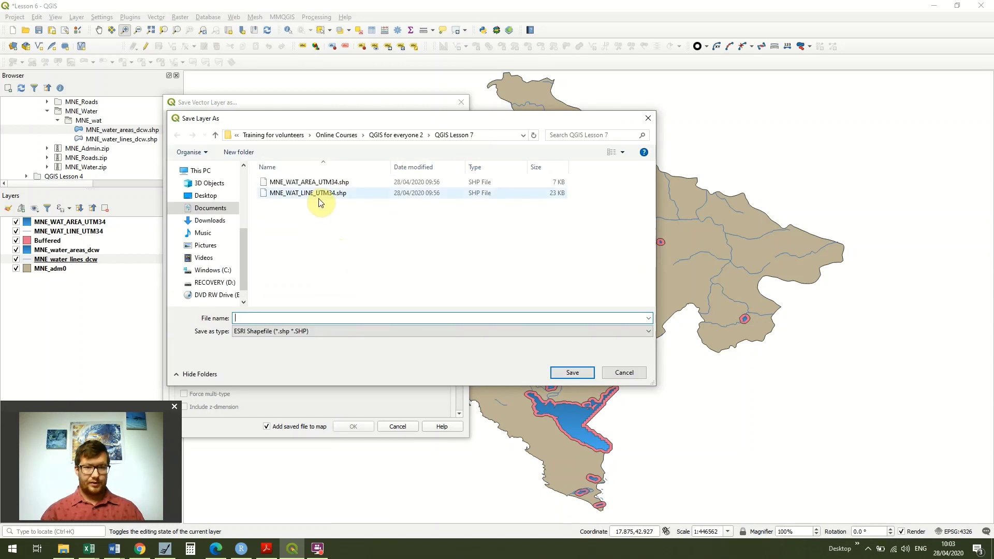
{"action": "left_click", "coordinate": [318, 194]}
{"action": "left_click", "coordinate": [276, 316]}
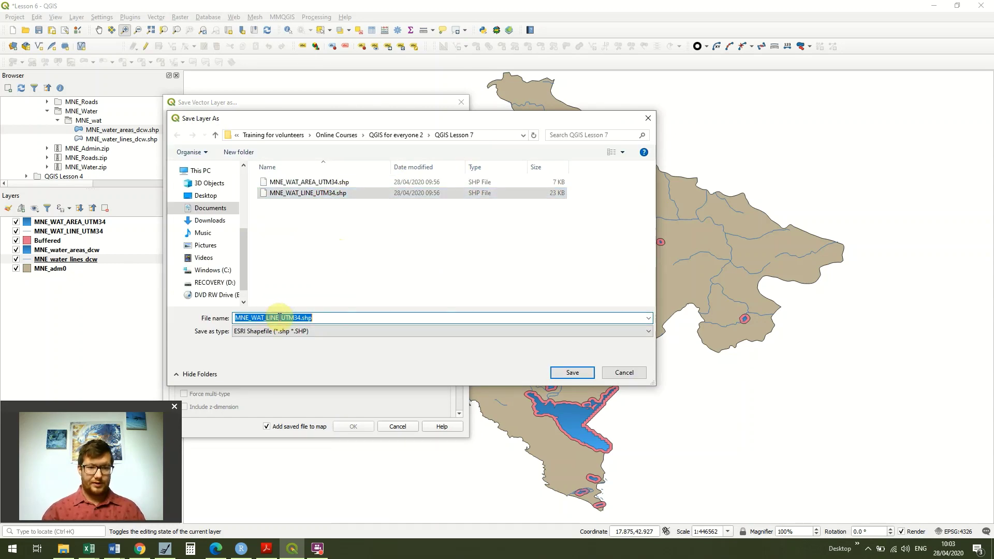
{"action": "left_click", "coordinate": [279, 318]}
{"action": "type", "text": "2"}
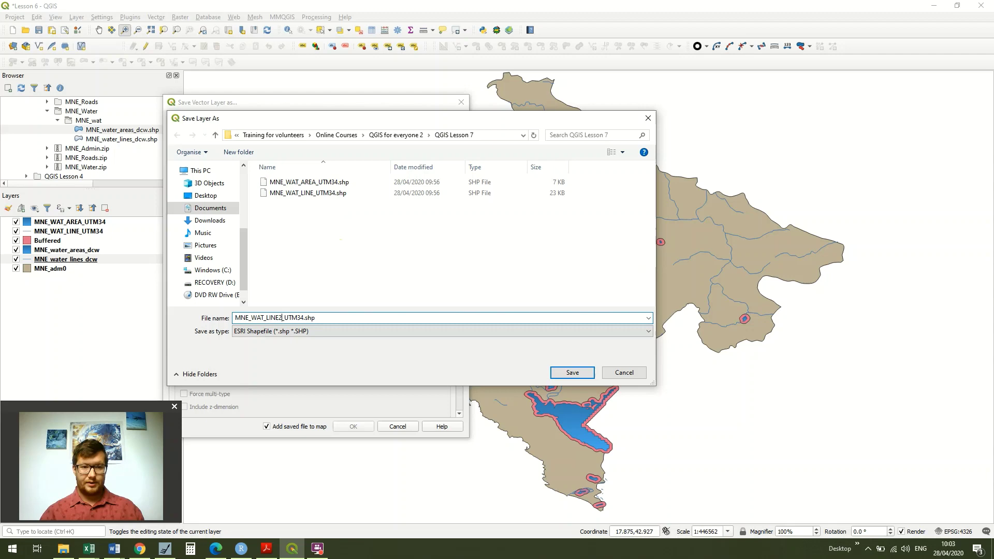
{"action": "left_click", "coordinate": [571, 373]}
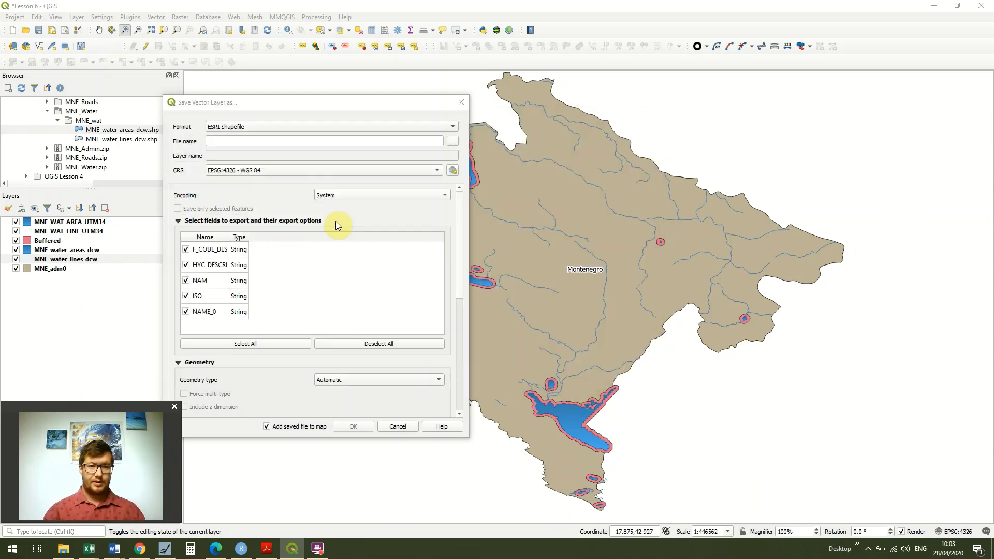
{"action": "left_click", "coordinate": [439, 173]}
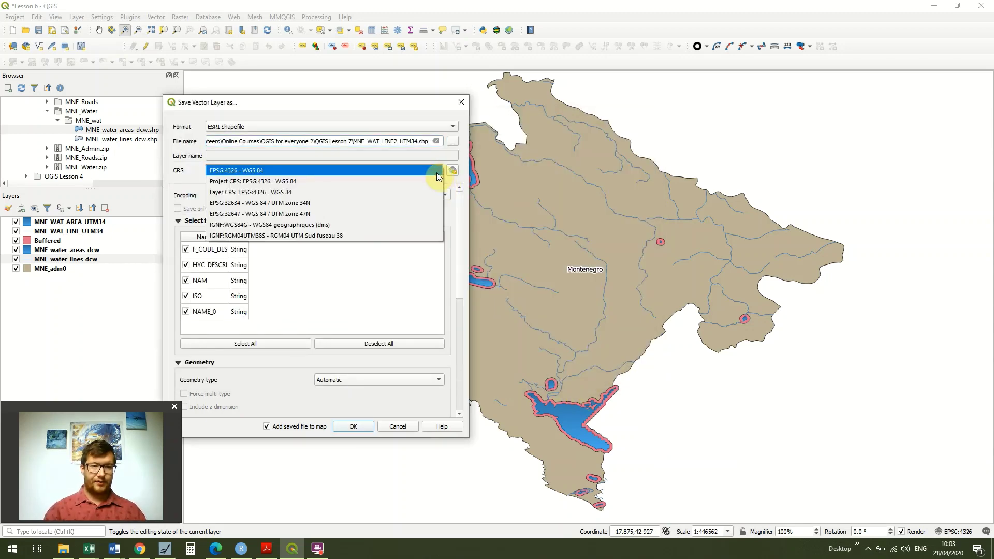
{"action": "left_click", "coordinate": [376, 202]}
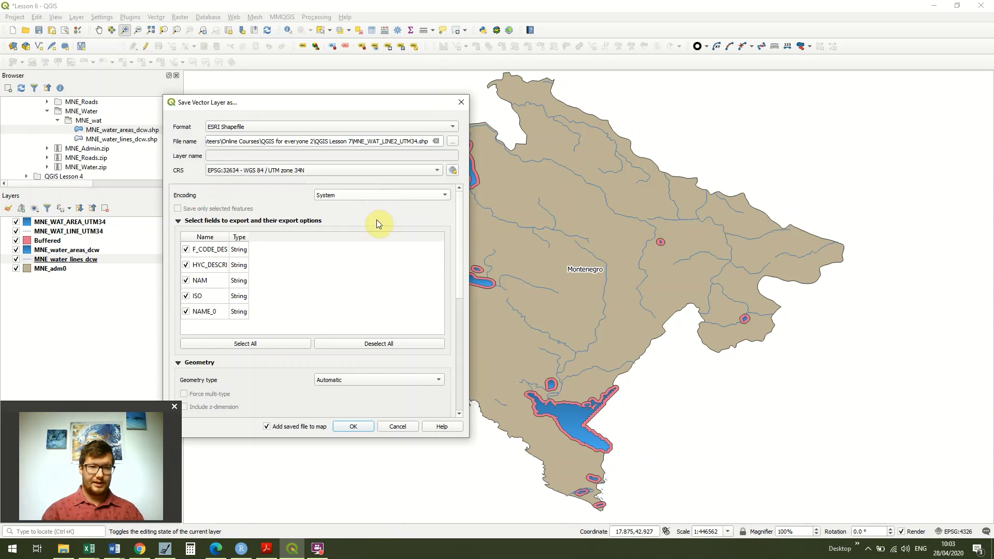
{"action": "left_click", "coordinate": [361, 423]}
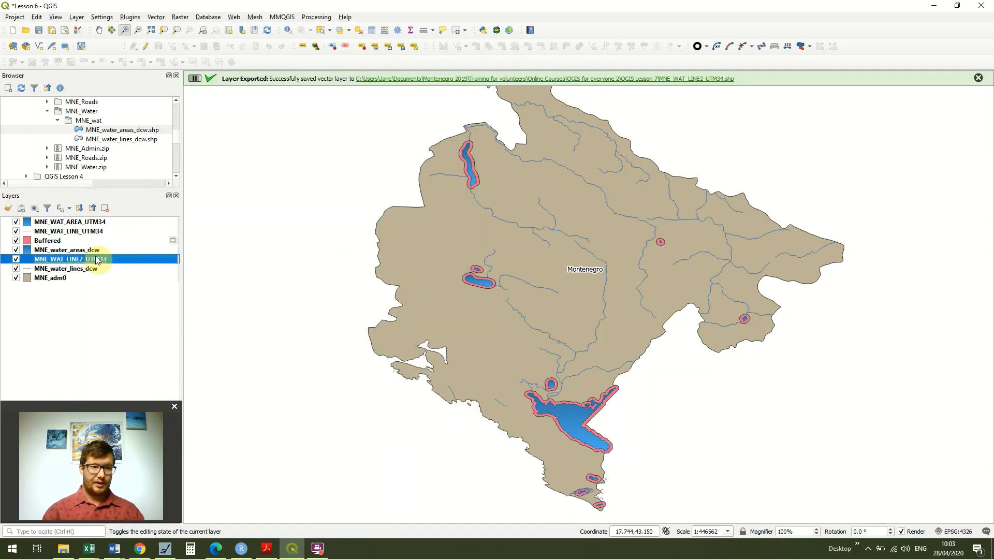
Run Buffer on MNE_WAT_LINE2_UTM34 with a distance of 1 kilometre.
{"action": "left_click", "coordinate": [156, 17]}
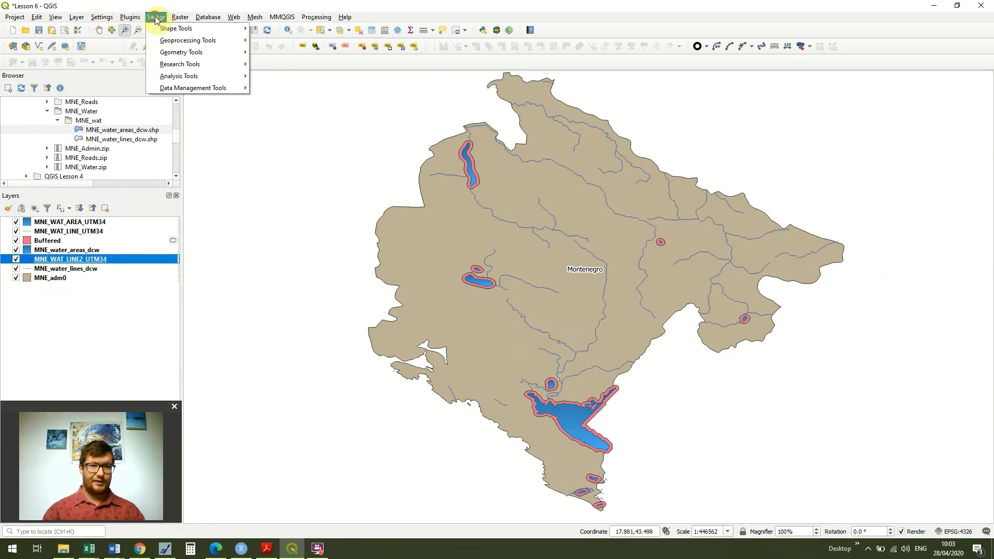
{"action": "mouse_move", "coordinate": [215, 41]}
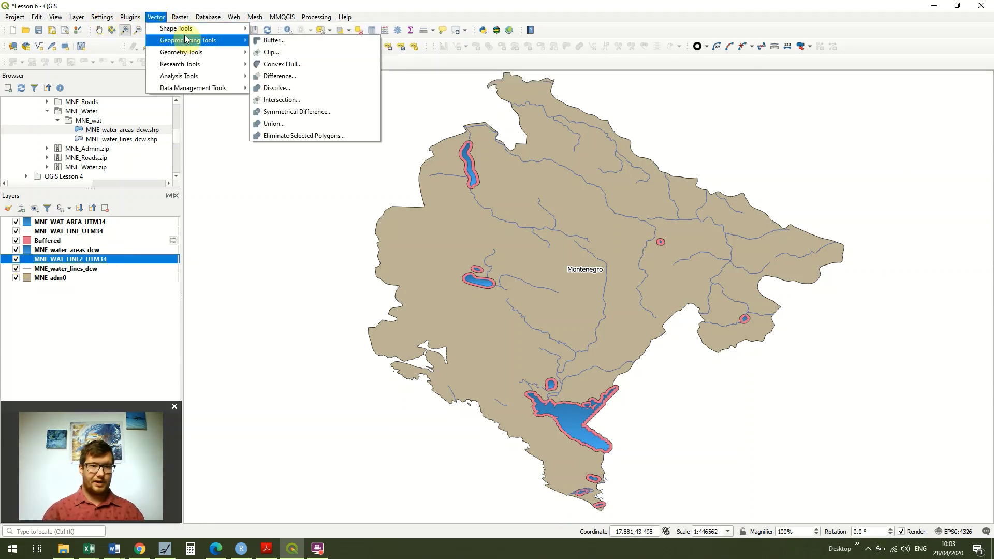
{"action": "left_click", "coordinate": [270, 41]}
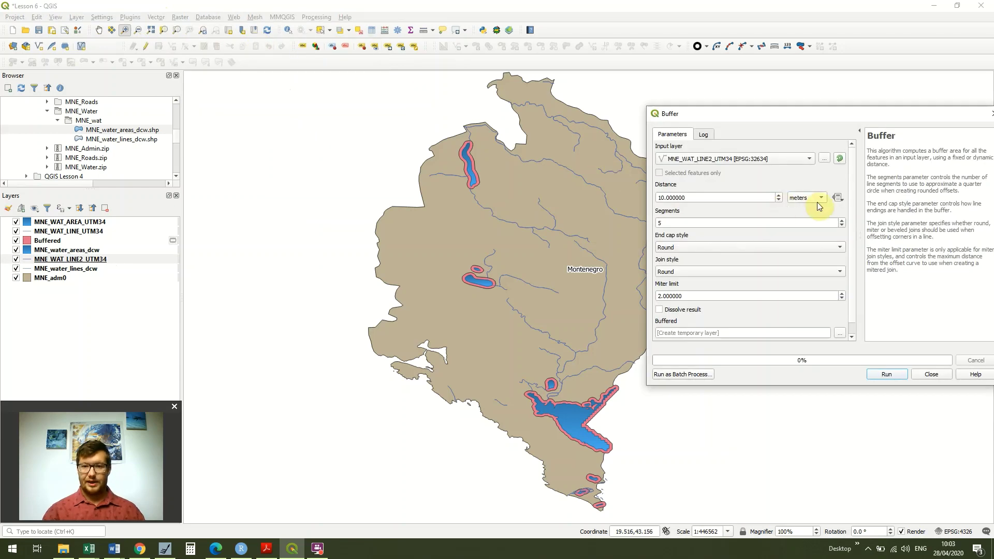
{"action": "left_click", "coordinate": [802, 198]}
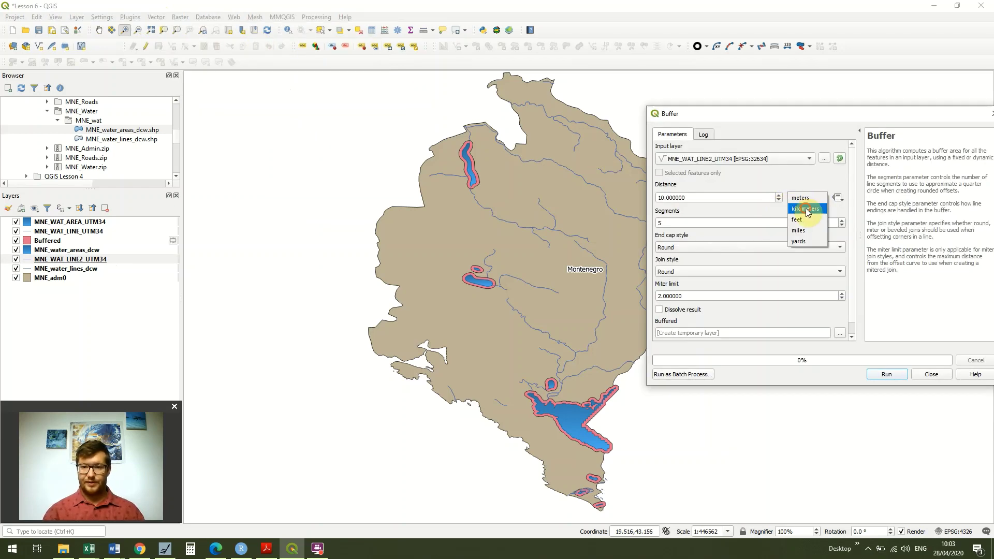
{"action": "left_click", "coordinate": [805, 209]}
{"action": "left_click_drag", "start_coordinate": [716, 195], "coordinate": [596, 194]}
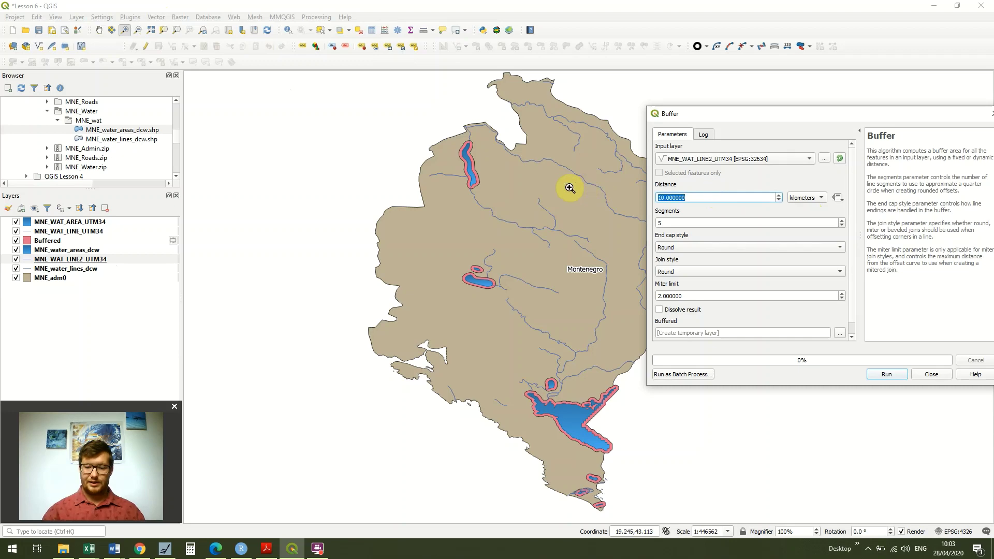
{"action": "type", "text": "1"}
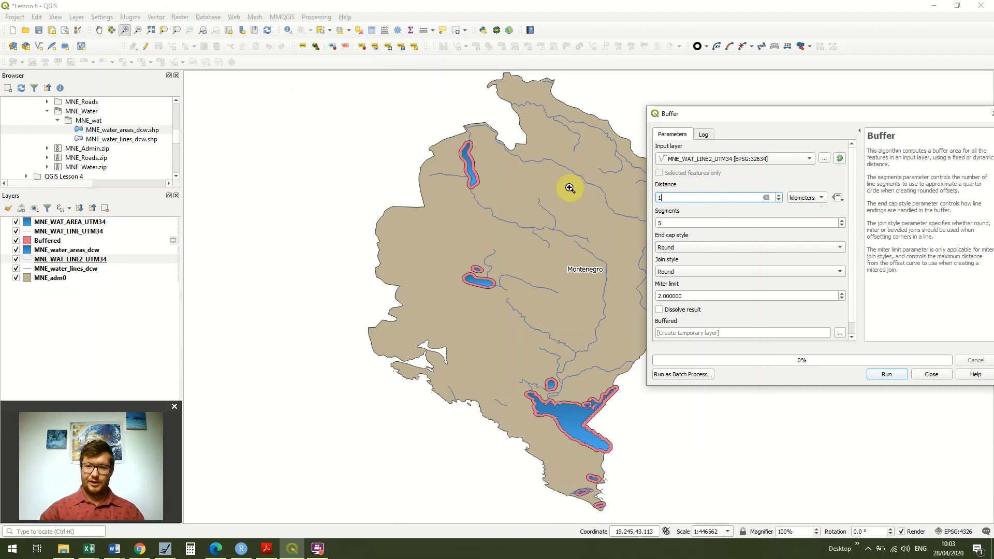
{"action": "left_click", "coordinate": [887, 375]}
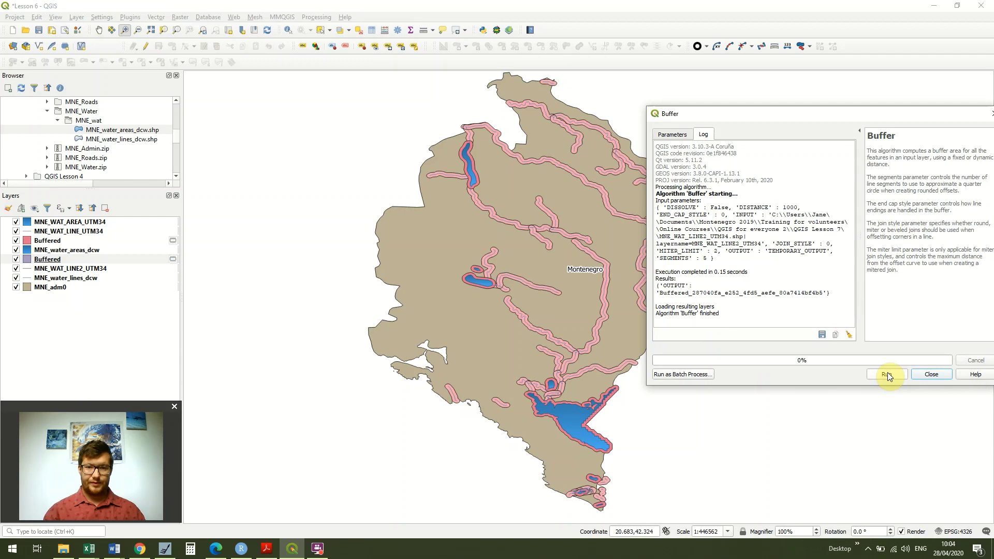
{"action": "left_click", "coordinate": [990, 114]}
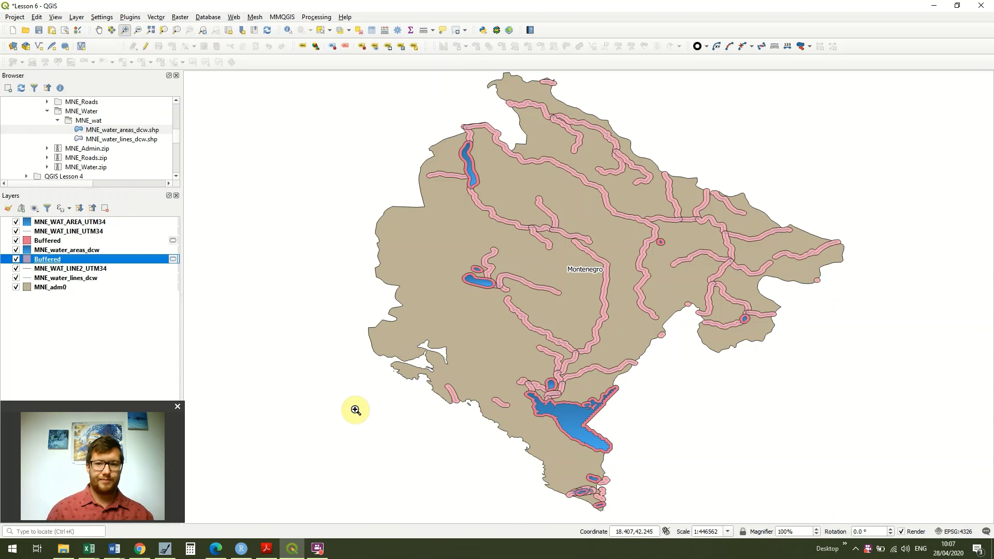
Save the upper Buffered scratch layer as the permanent shapefile AREA_BUFFER.shp.
{"action": "left_click", "coordinate": [111, 237]}
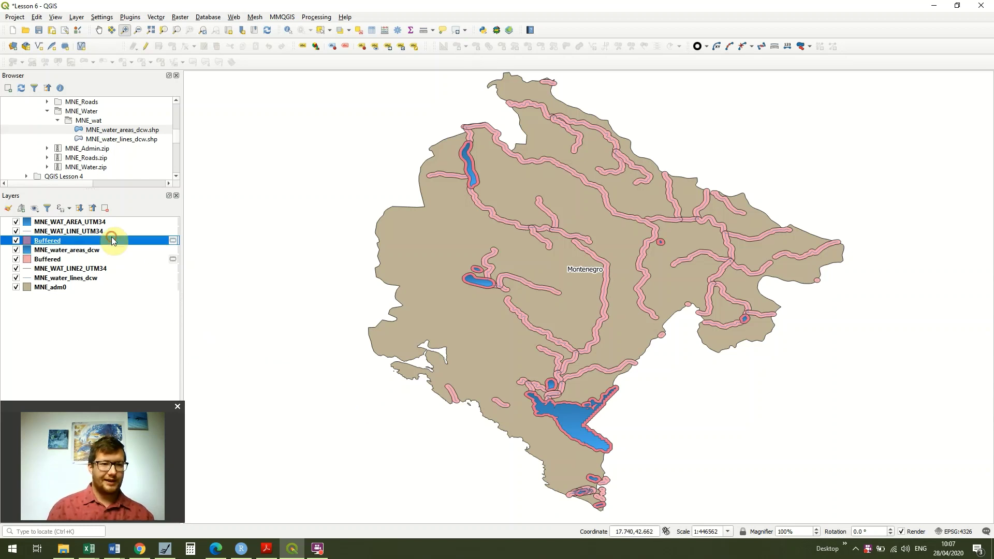
{"action": "left_click", "coordinate": [119, 261]}
{"action": "left_click", "coordinate": [175, 240]}
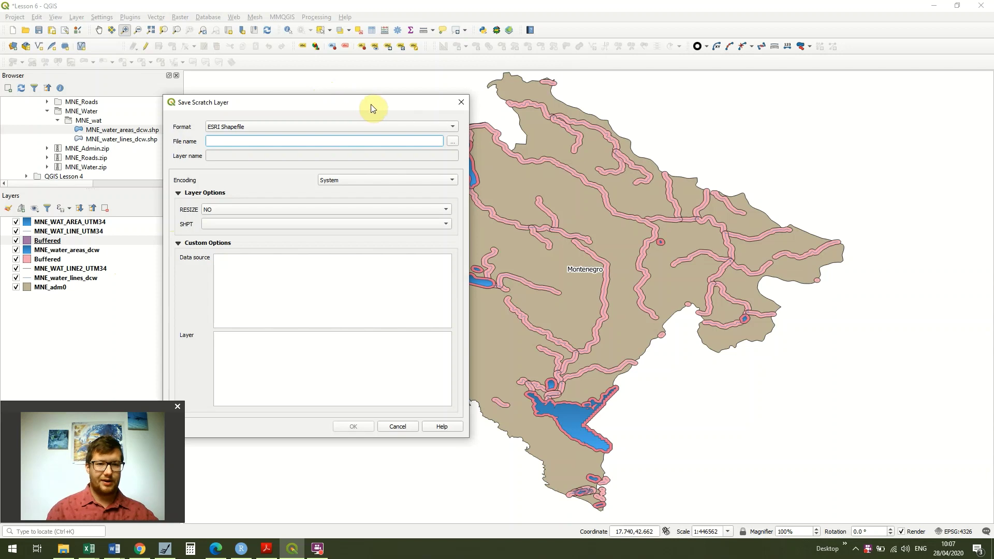
{"action": "left_click_drag", "start_coordinate": [370, 108], "coordinate": [629, 103]}
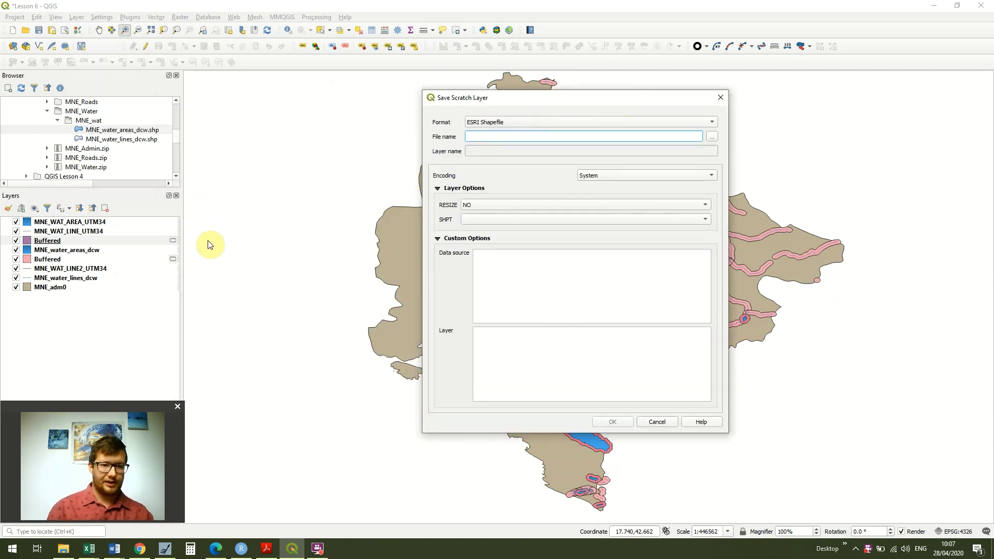
{"action": "left_click", "coordinate": [713, 136]}
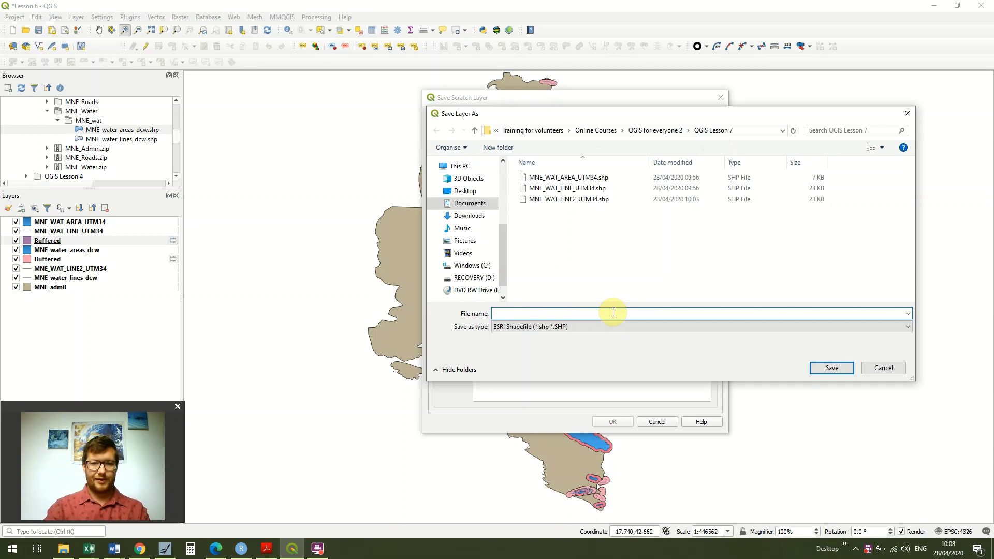
{"action": "type", "text": "AREA"}
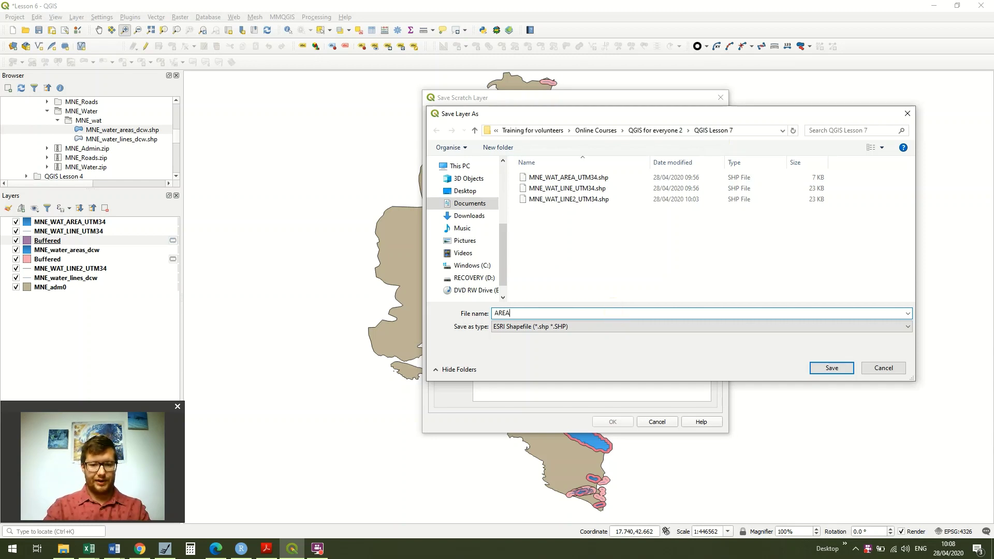
{"action": "type", "text": "_BUG"}
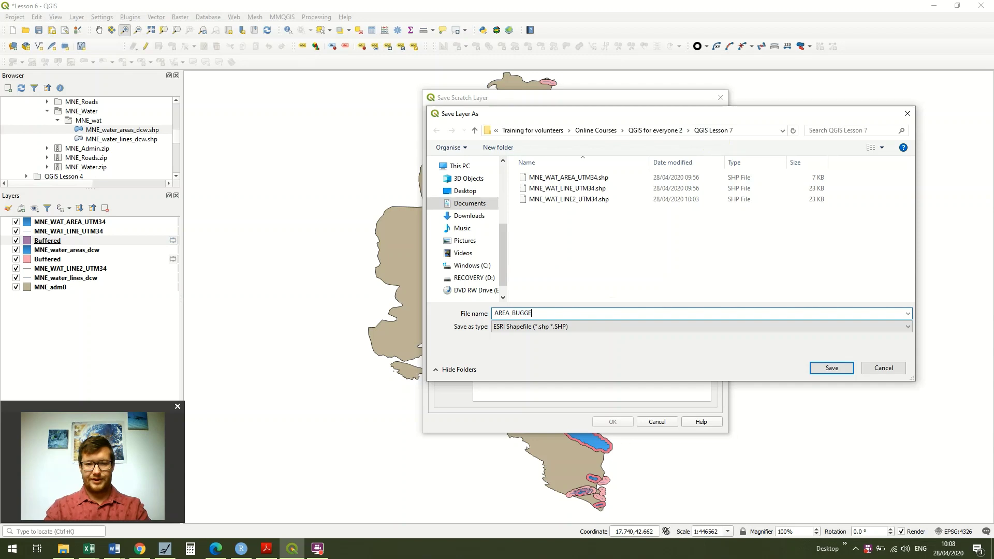
{"action": "key", "text": "BackSpace"}
{"action": "type", "text": "FFER"}
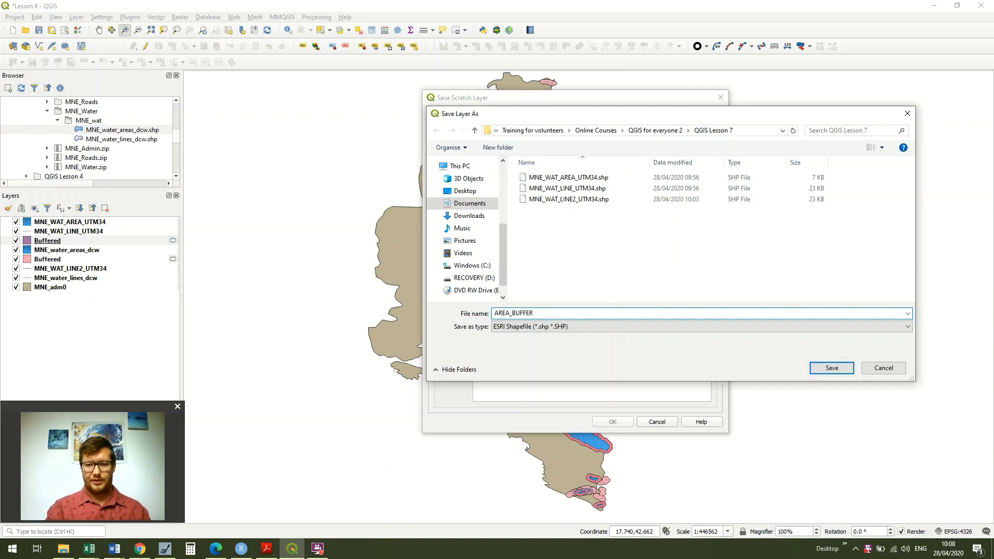
{"action": "key", "text": "Return"}
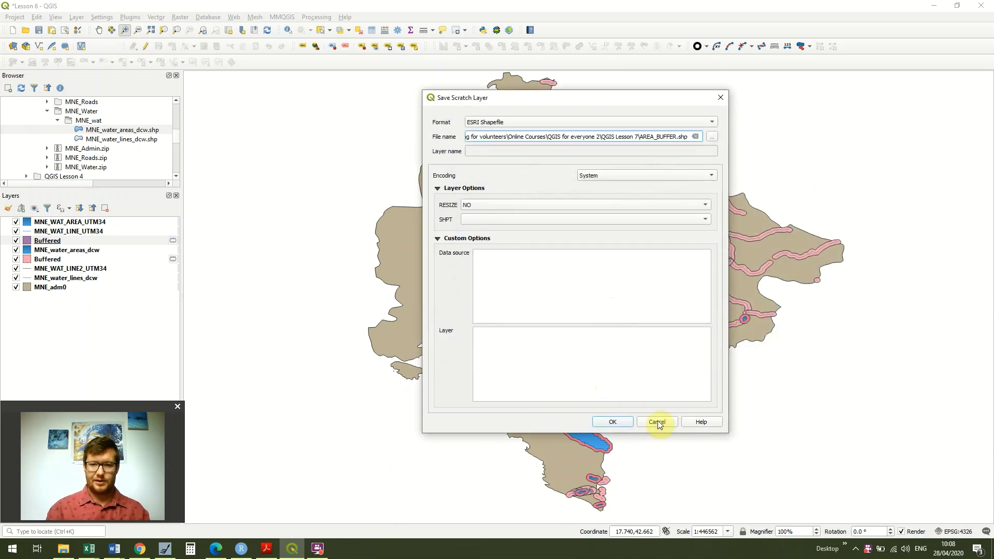
{"action": "left_click", "coordinate": [613, 422]}
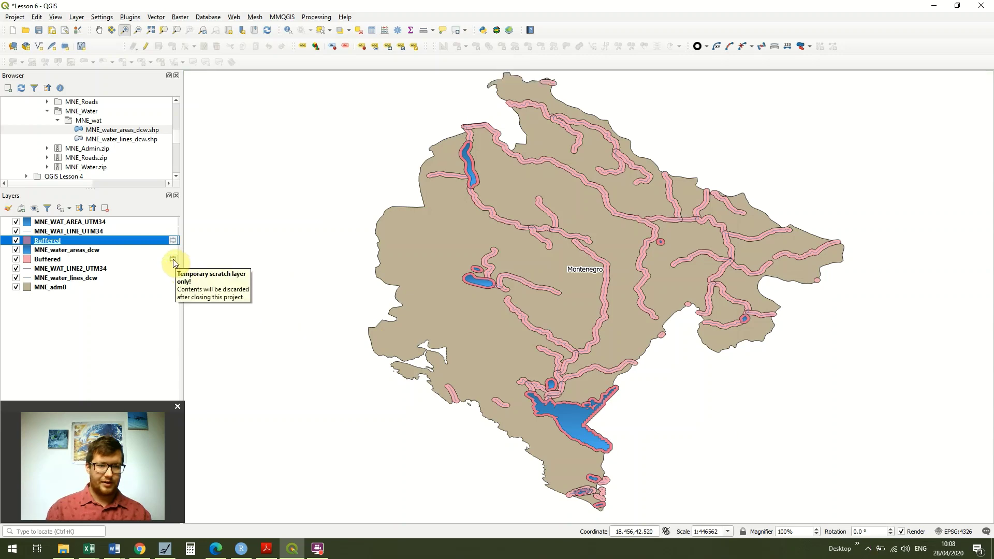
Save the lower Buffered scratch layer as the permanent shapefile LINE_BUFFER_1KM.shp.
{"action": "left_click", "coordinate": [173, 259]}
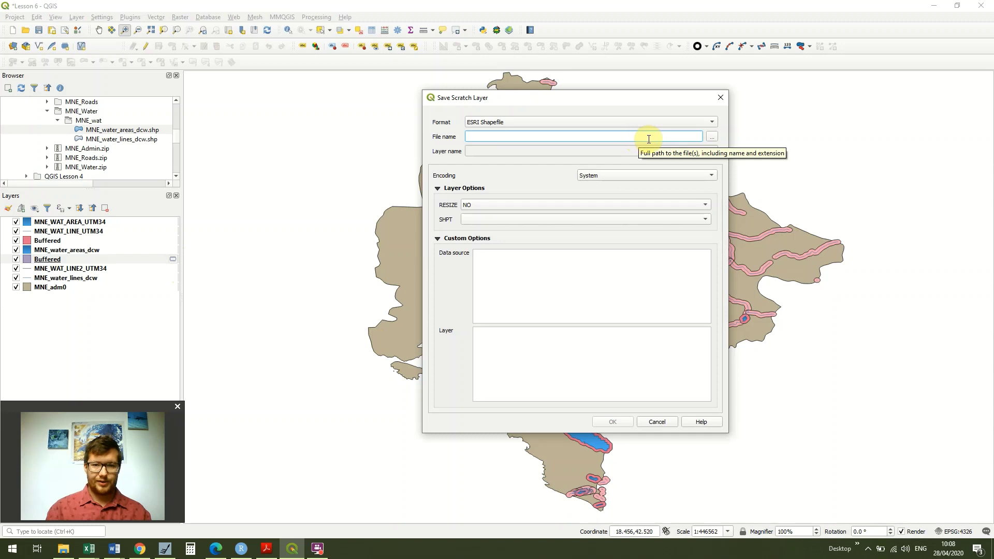
{"action": "left_click", "coordinate": [712, 137]}
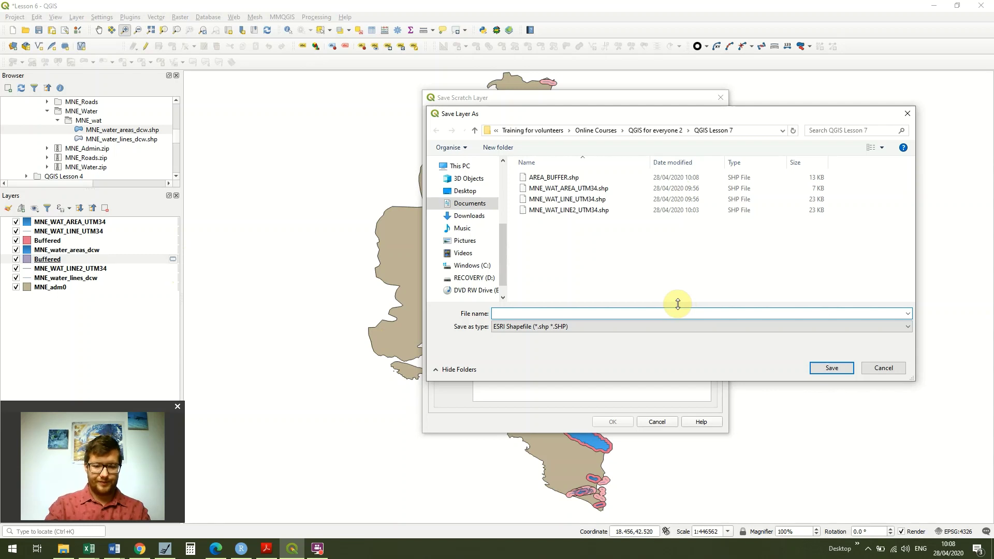
{"action": "type", "text": "L"}
{"action": "type", "text": "l"}
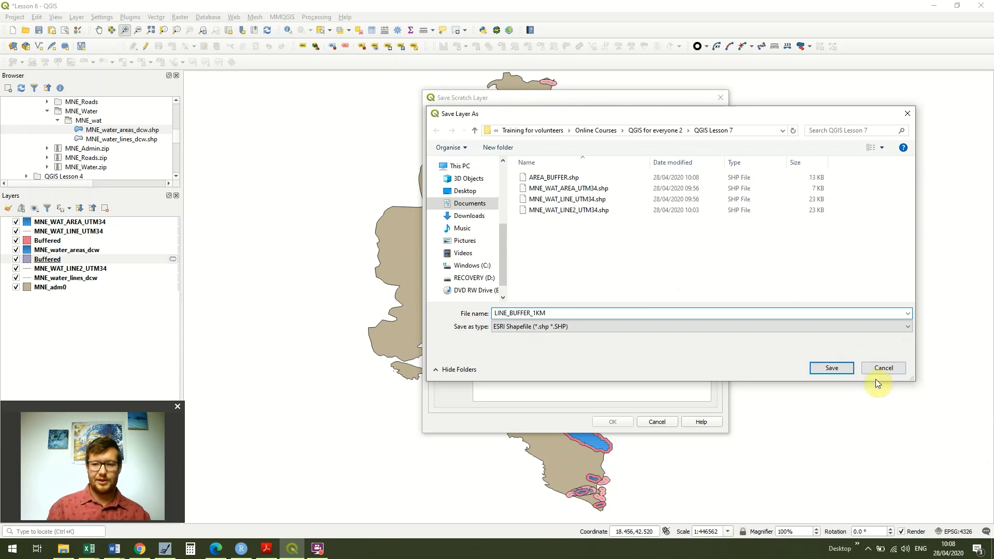
{"action": "left_click", "coordinate": [829, 369]}
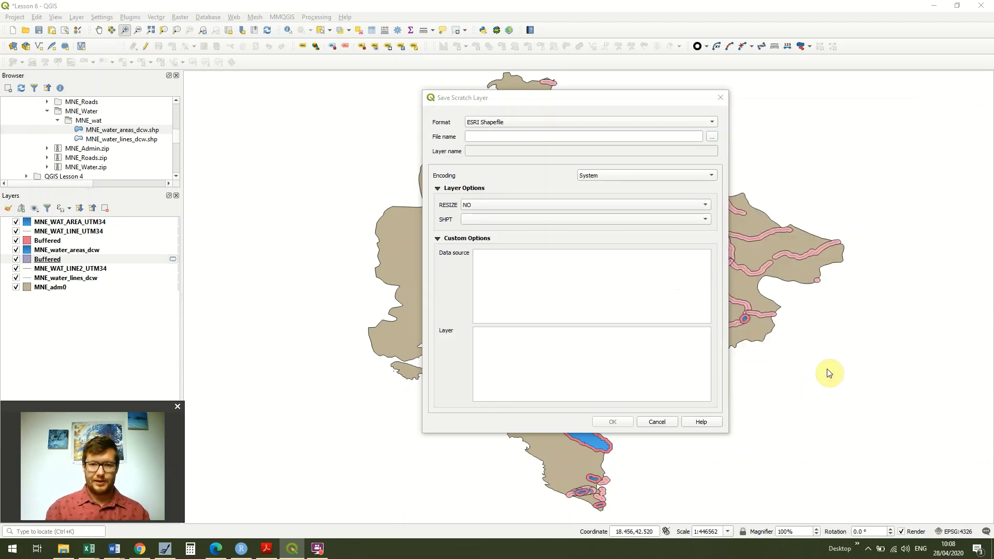
{"action": "left_click", "coordinate": [612, 422]}
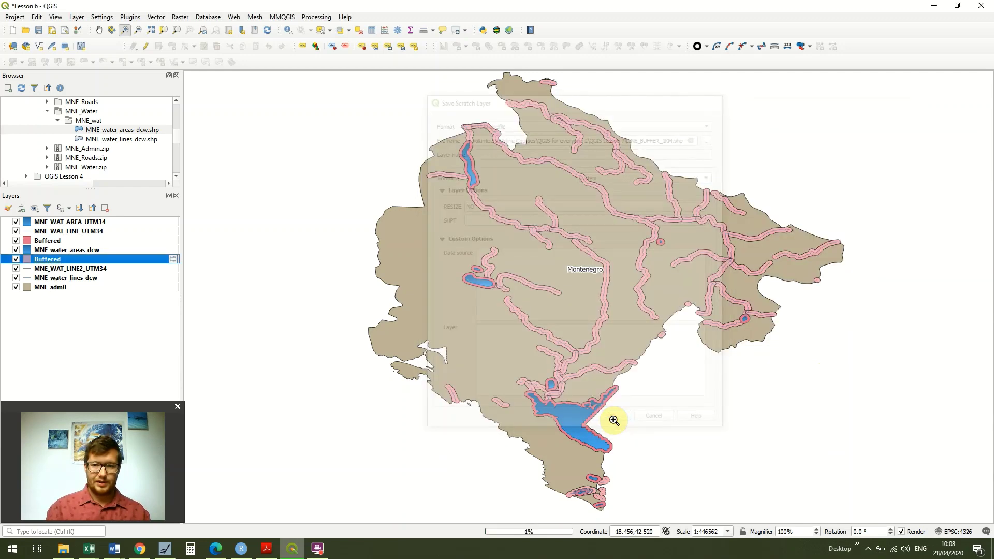